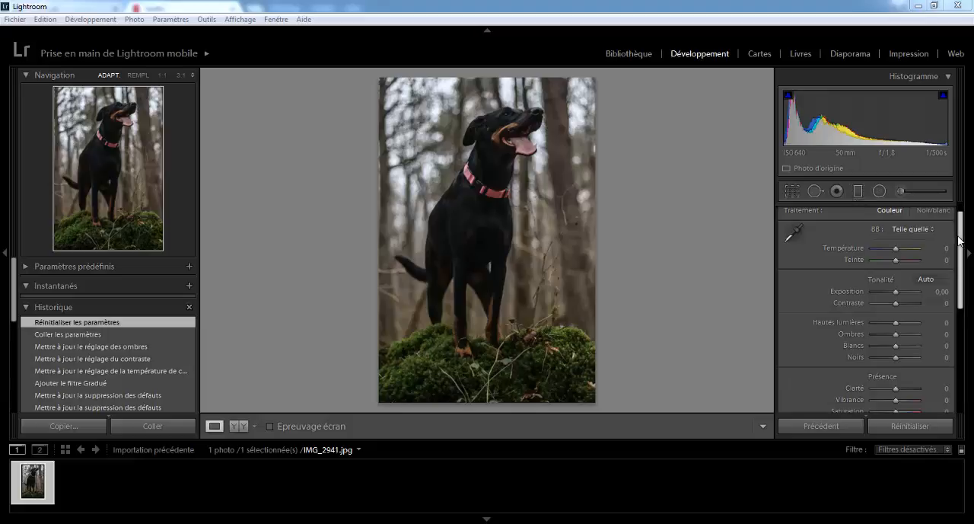
- Set the hue of the green colour range to -3
drag(959, 240, 960, 218)
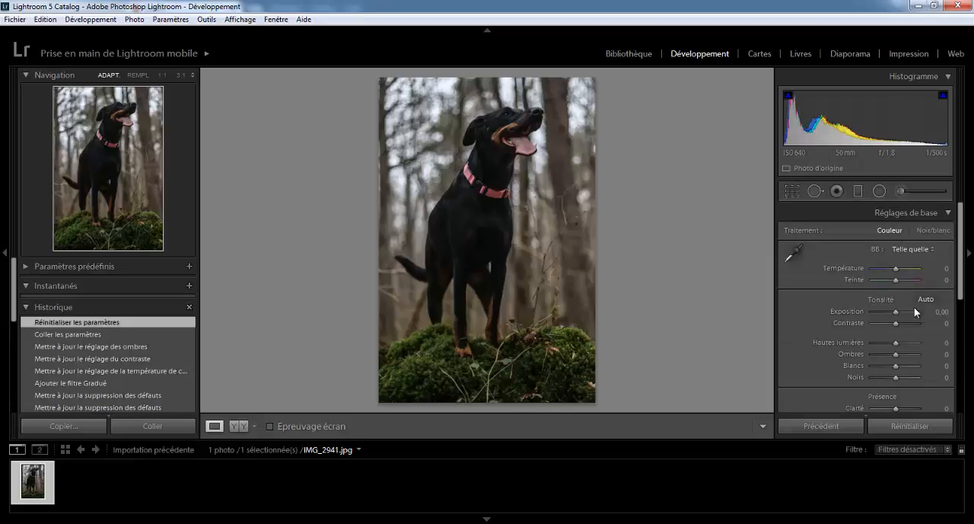
scroll(962, 320, down, 3)
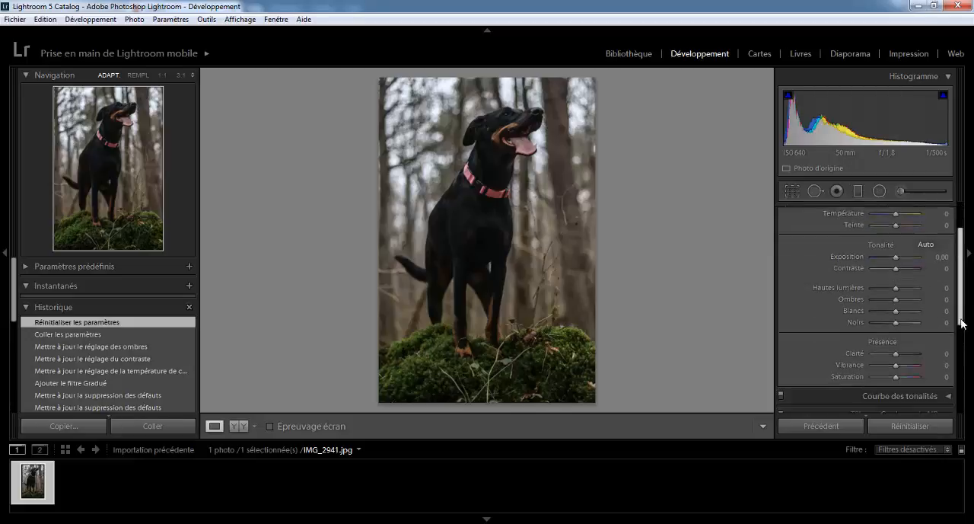
drag(961, 275, 961, 365)
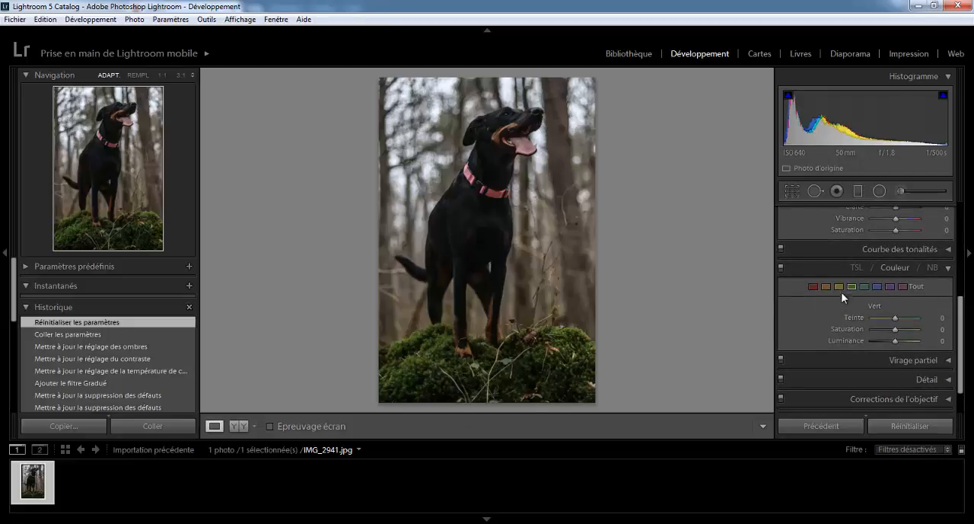
mouse_move(896, 317)
mouse_down()
mouse_move(919, 317)
mouse_move(740, 336)
mouse_move(938, 341)
mouse_move(896, 333)
mouse_up()
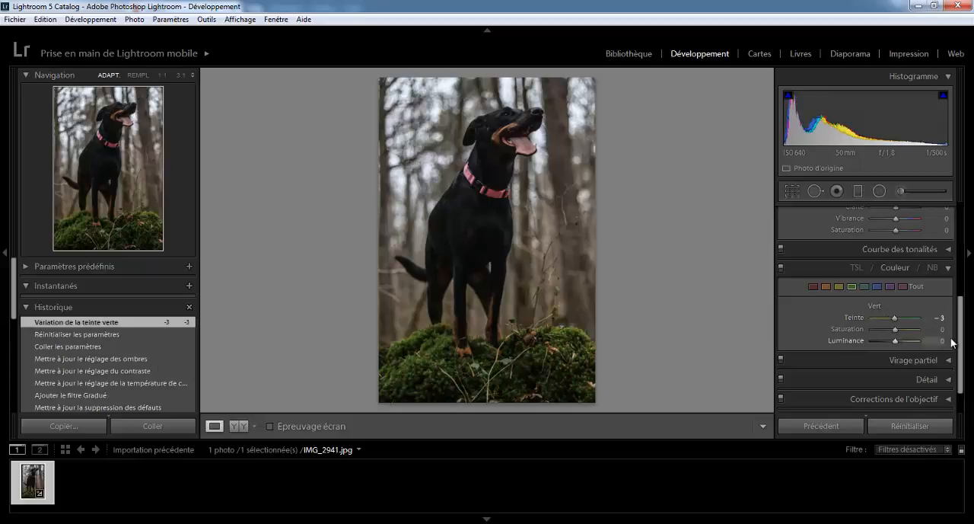
drag(961, 342, 965, 190)
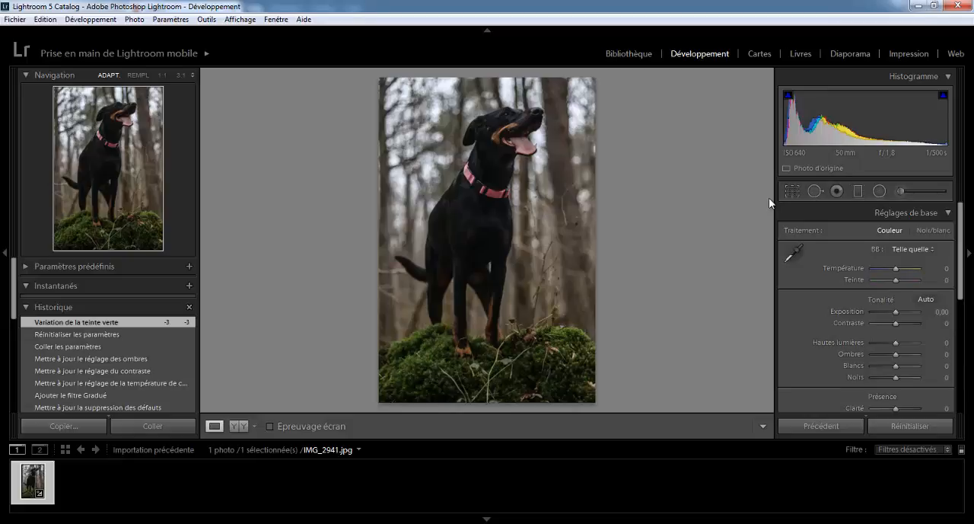
- Try a tighter crop from the photo's upper-right corner and restore the full frame with a crop angle of 0.01
click(792, 193)
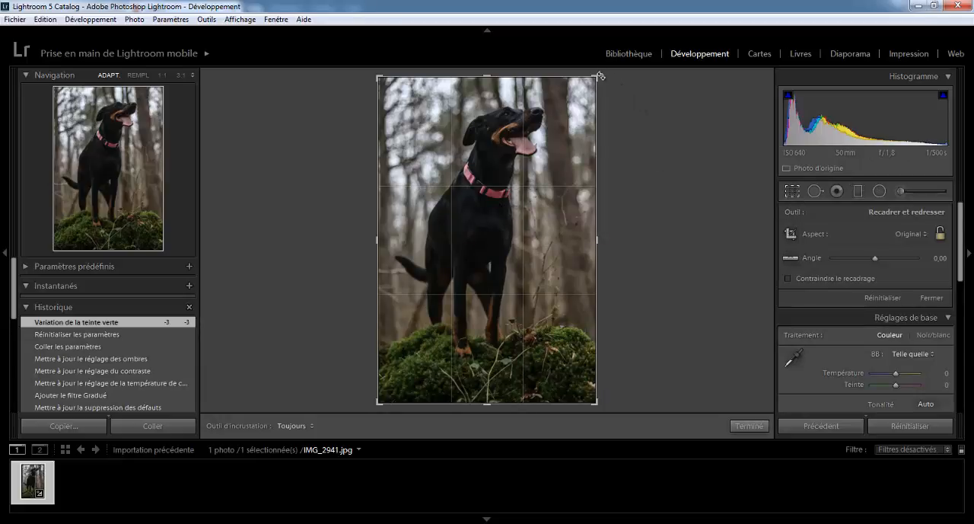
mouse_move(597, 77)
mouse_down()
mouse_move(550, 135)
mouse_move(609, 80)
mouse_up()
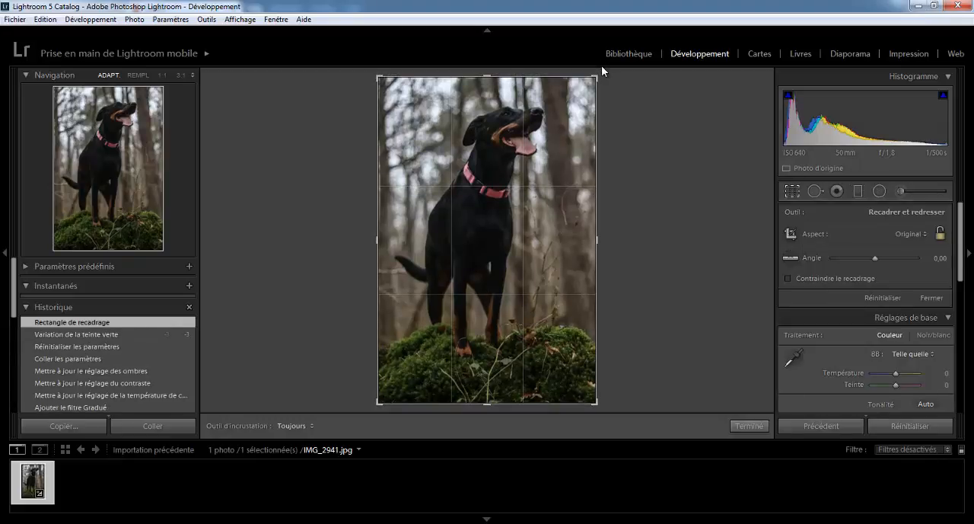
drag(597, 77, 589, 86)
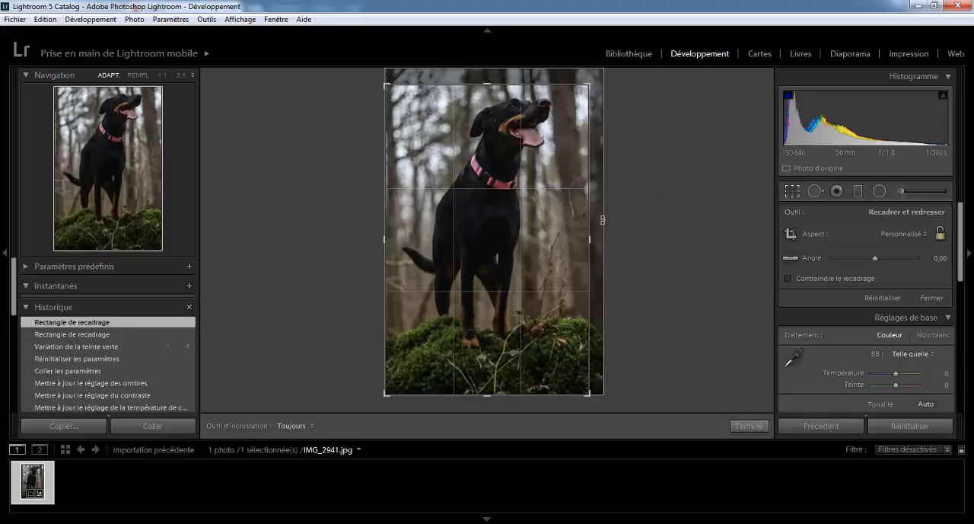
drag(594, 84, 604, 71)
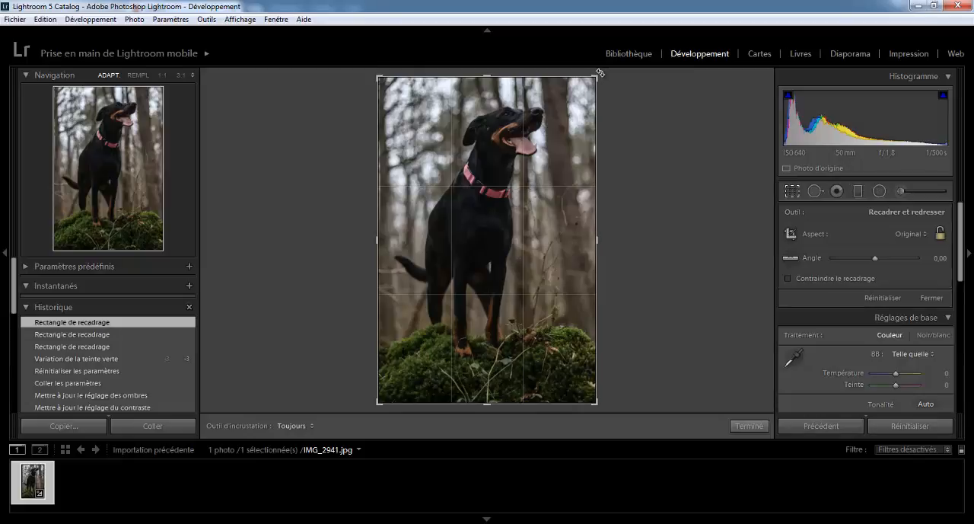
mouse_move(600, 73)
mouse_down()
mouse_move(576, 61)
mouse_move(617, 83)
mouse_move(599, 76)
mouse_up()
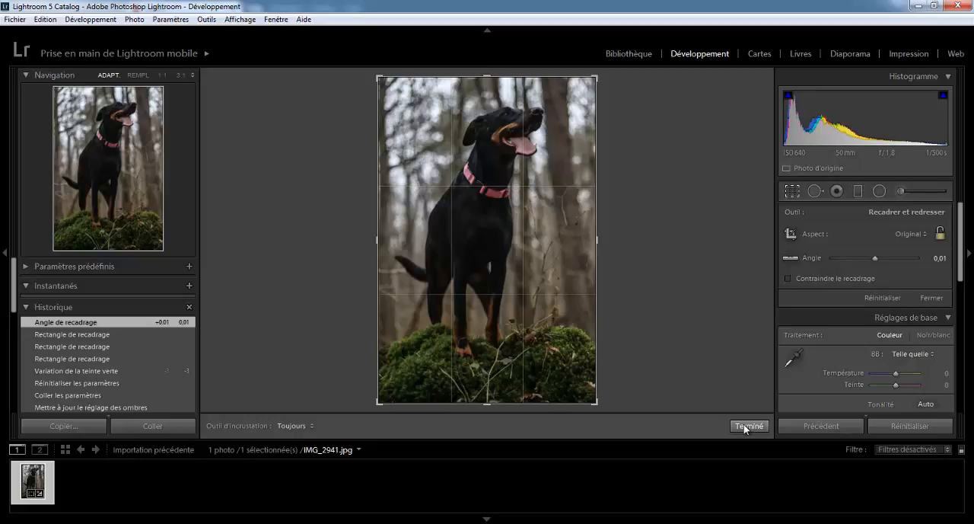
click(743, 425)
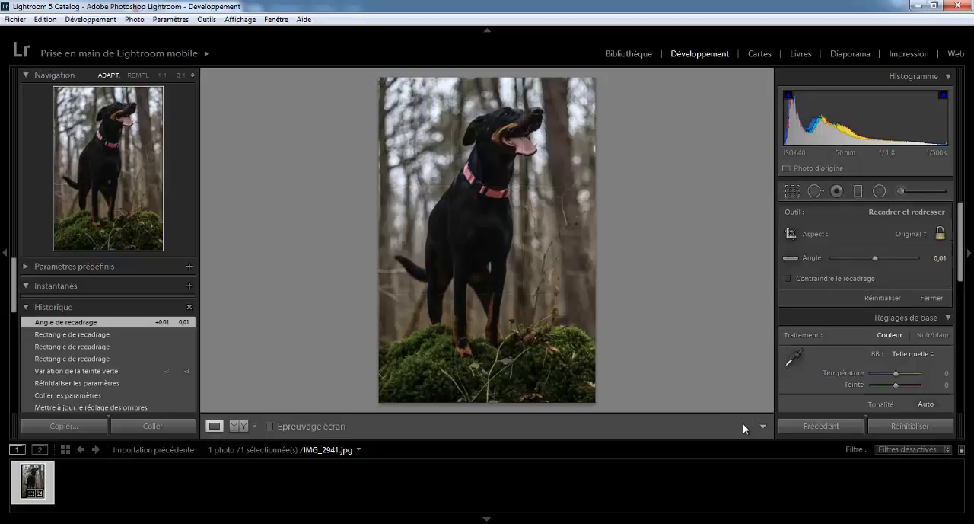
- Heal a spot in the blurred background beside the dog with brush size 81, sampling from just above the spot
click(813, 190)
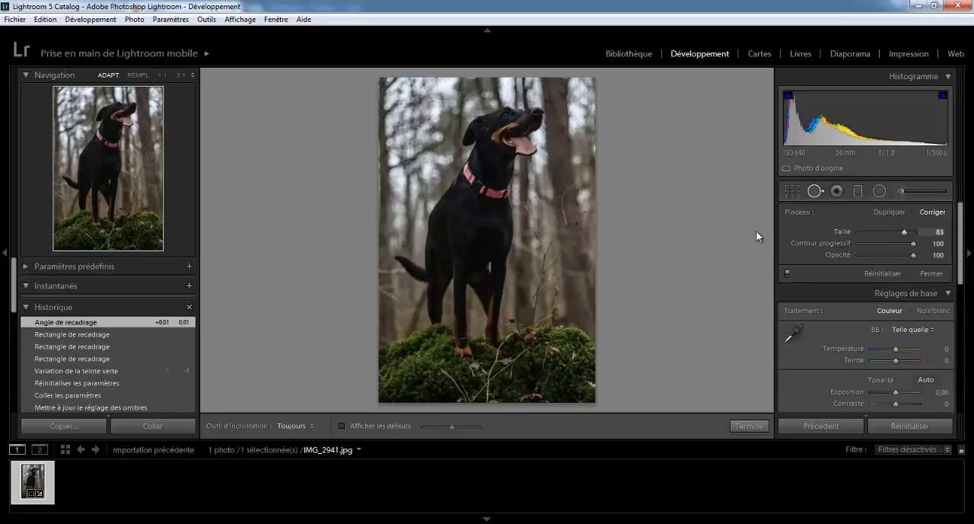
drag(906, 233, 908, 232)
drag(908, 227, 903, 234)
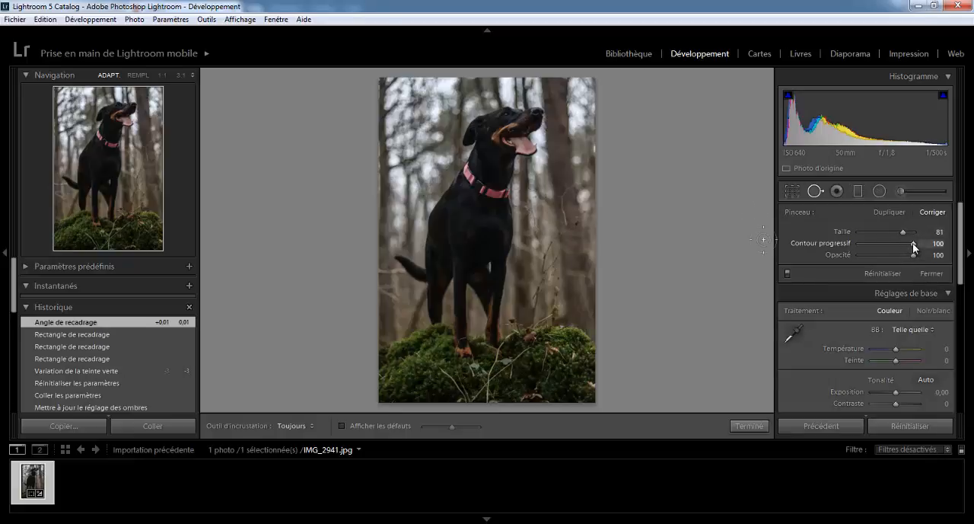
click(400, 164)
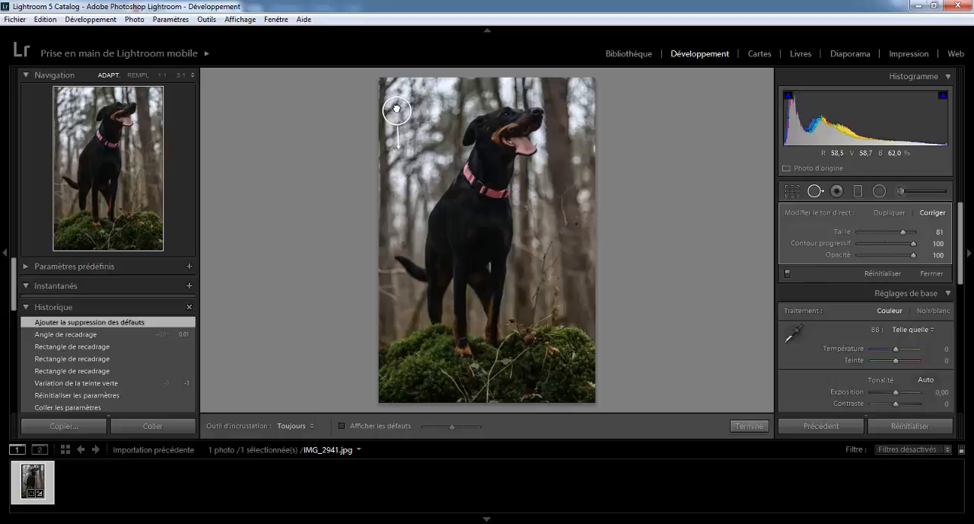
drag(396, 108, 416, 203)
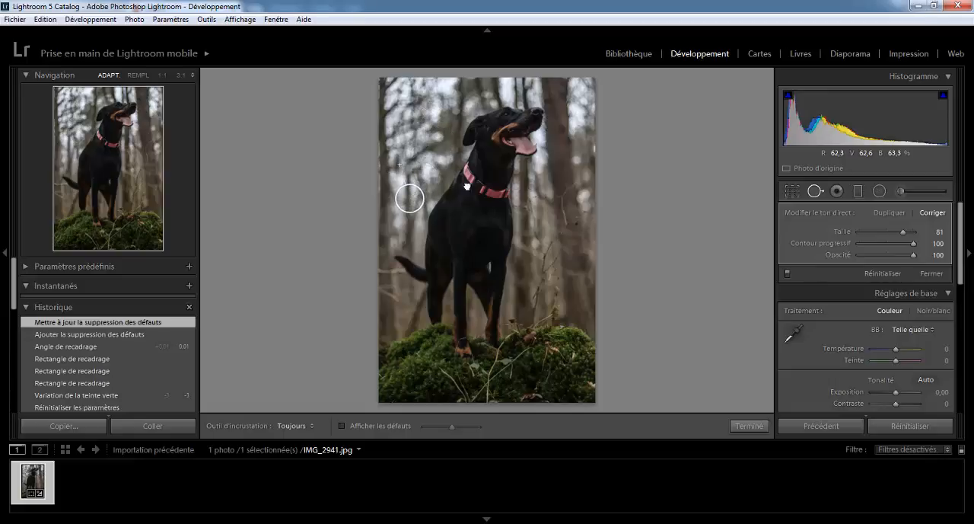
drag(467, 186, 412, 137)
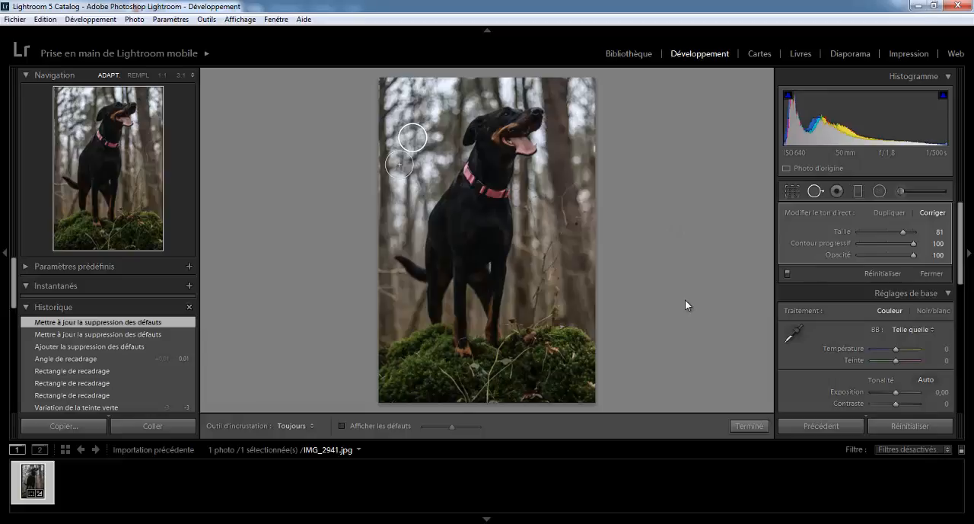
click(749, 426)
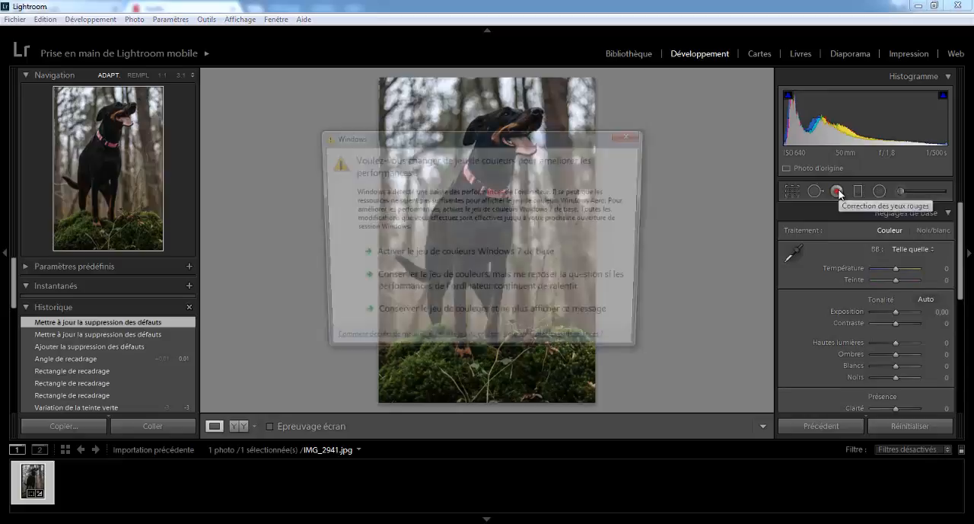
click(638, 135)
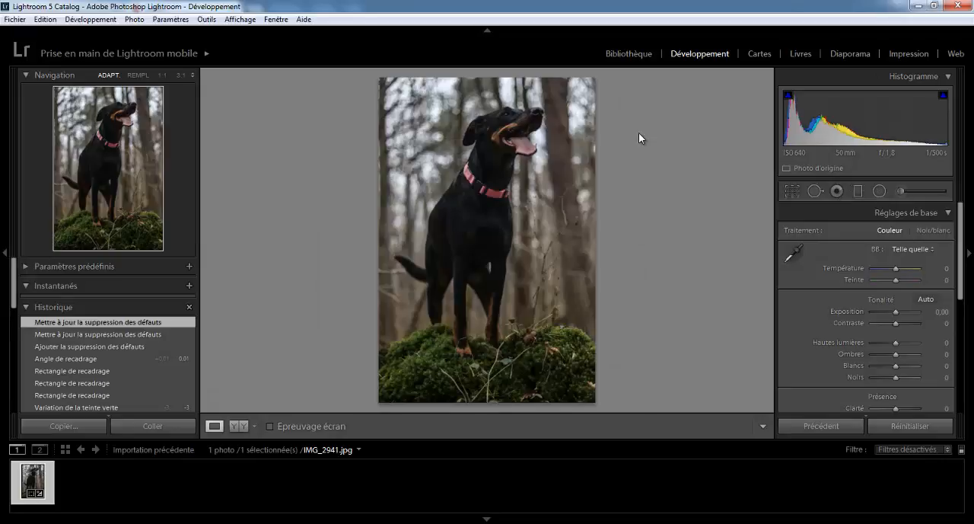
- Add a graduated filter running from the photo's top edge down to about the dog's collar
click(857, 189)
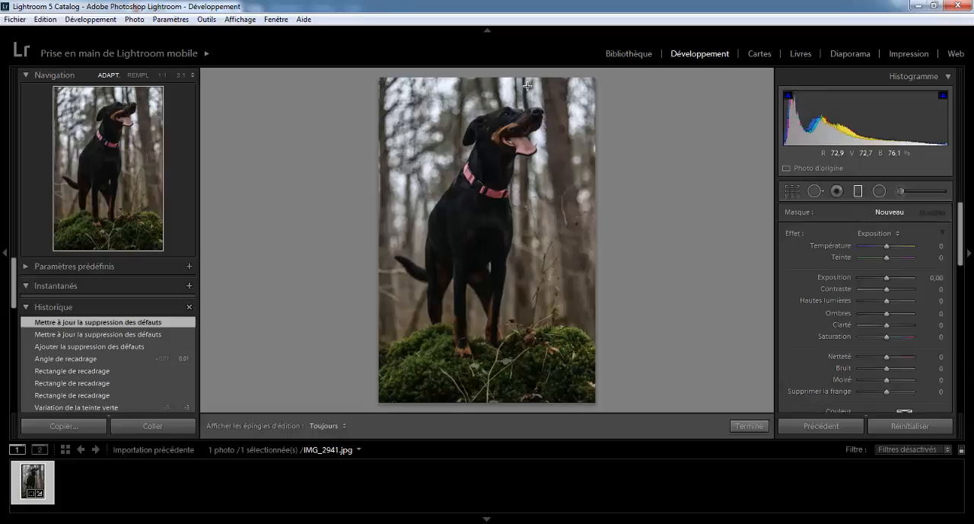
drag(496, 77, 493, 185)
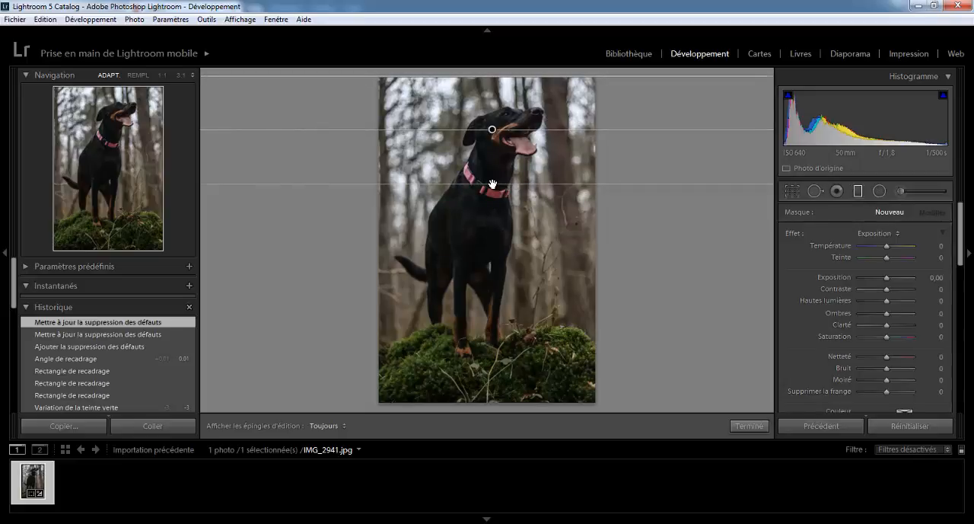
drag(492, 184, 492, 184)
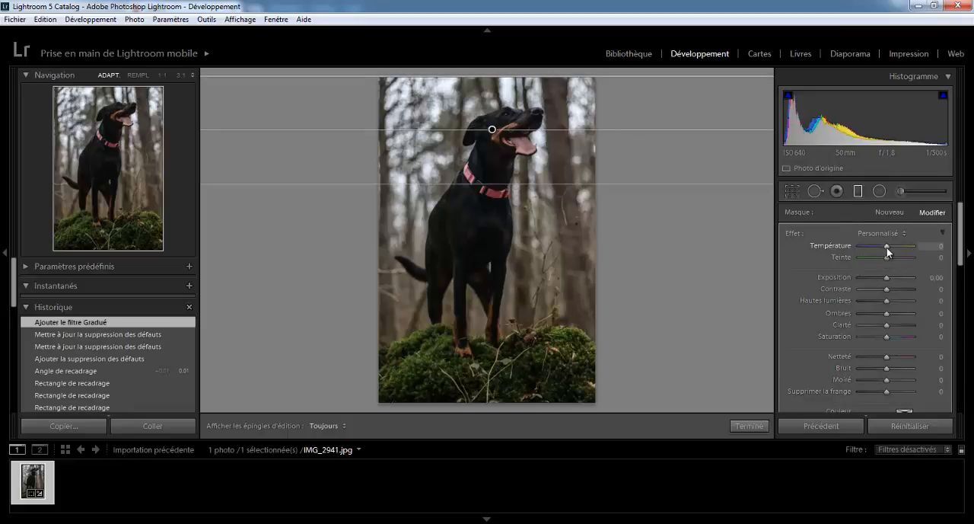
- Try temperature -61, tint -100, exposure -0.87 and shadows 100 on the graduated filter, and reset all of the photo's settings
drag(887, 247, 883, 275)
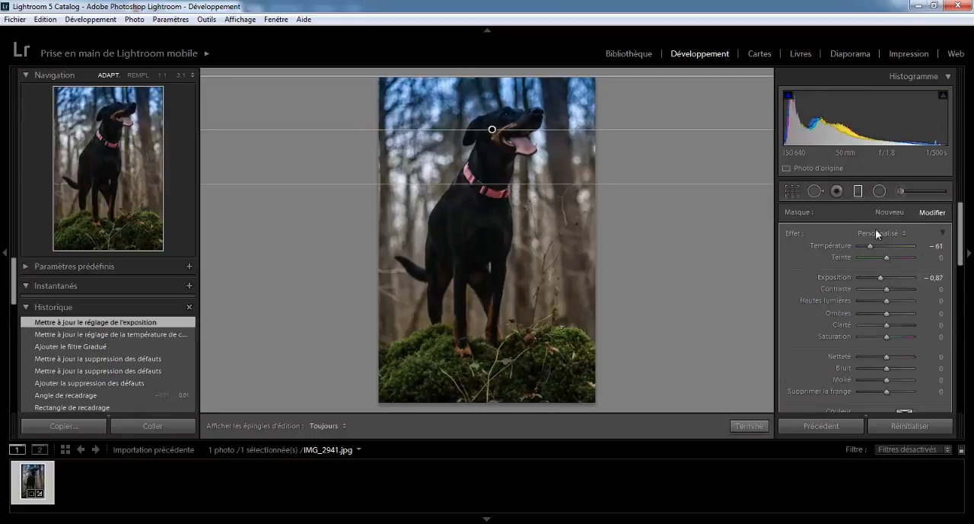
drag(892, 263, 829, 245)
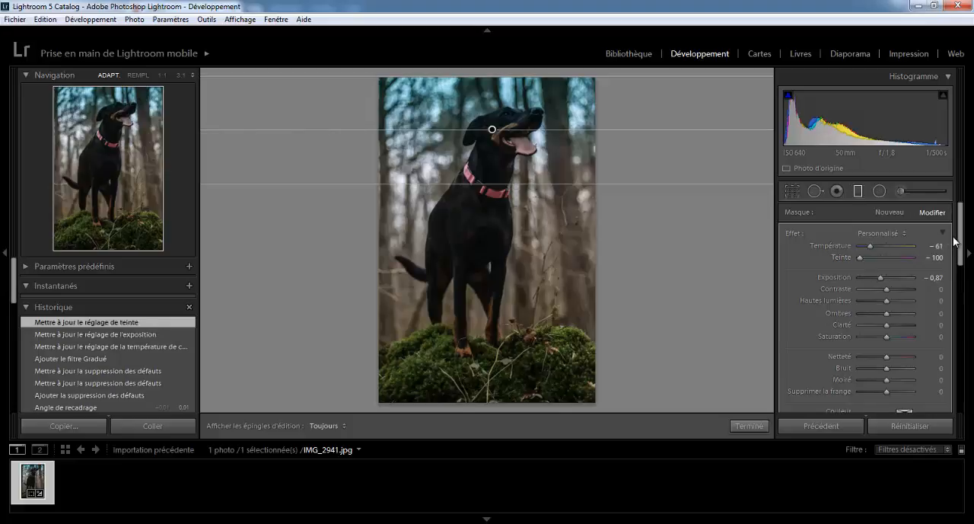
mouse_move(958, 242)
mouse_down()
mouse_move(961, 288)
mouse_move(956, 243)
mouse_up()
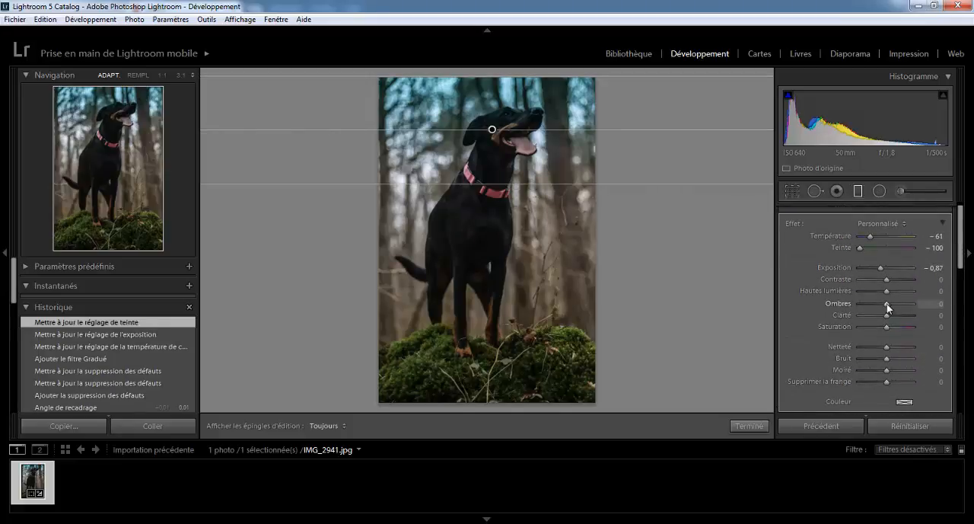
drag(868, 305, 944, 310)
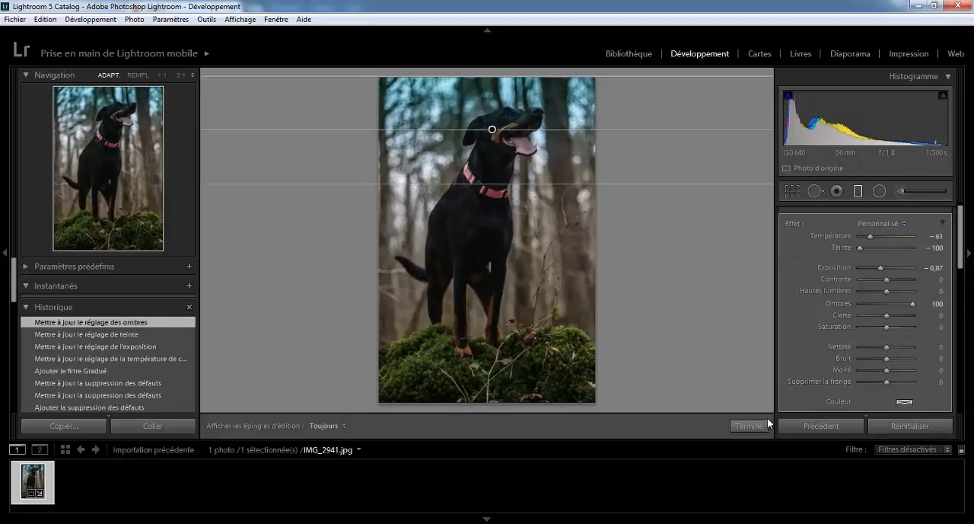
click(875, 427)
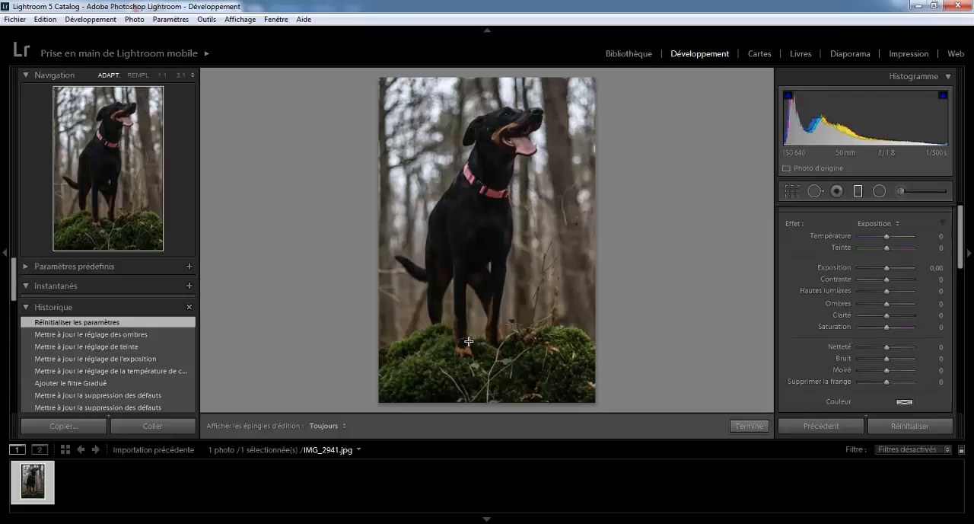
- Add a radial filter shaped as a tall ellipse around the dog, reaching from the photo's top edge down to the moss
click(881, 192)
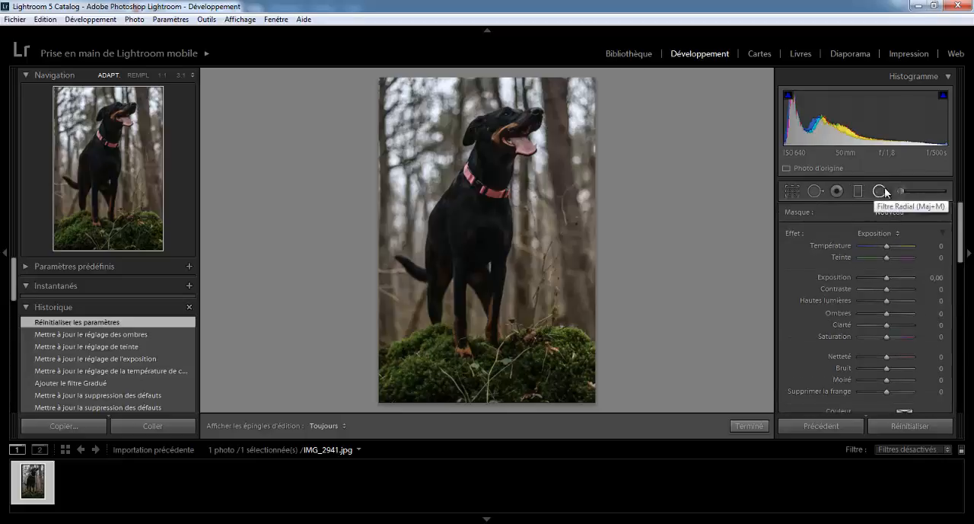
drag(963, 228, 963, 242)
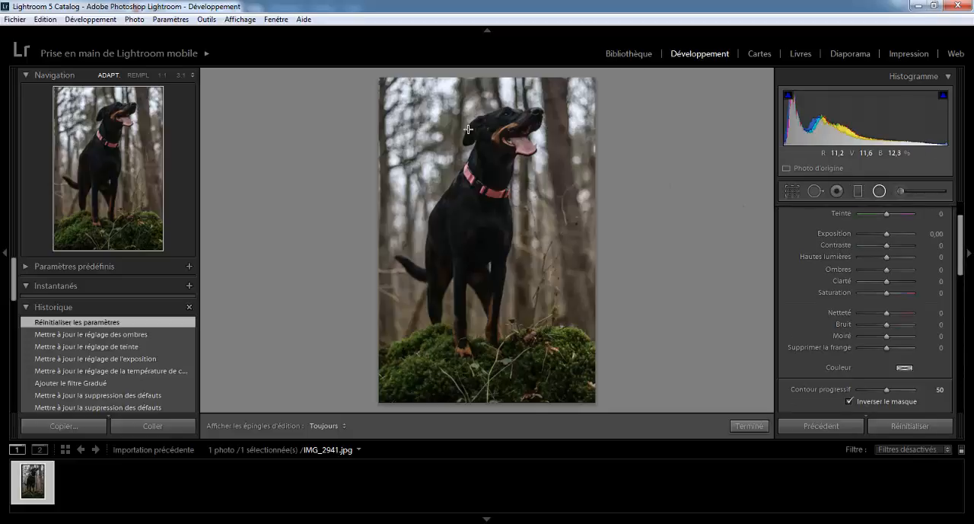
drag(421, 97, 501, 209)
drag(418, 117, 492, 215)
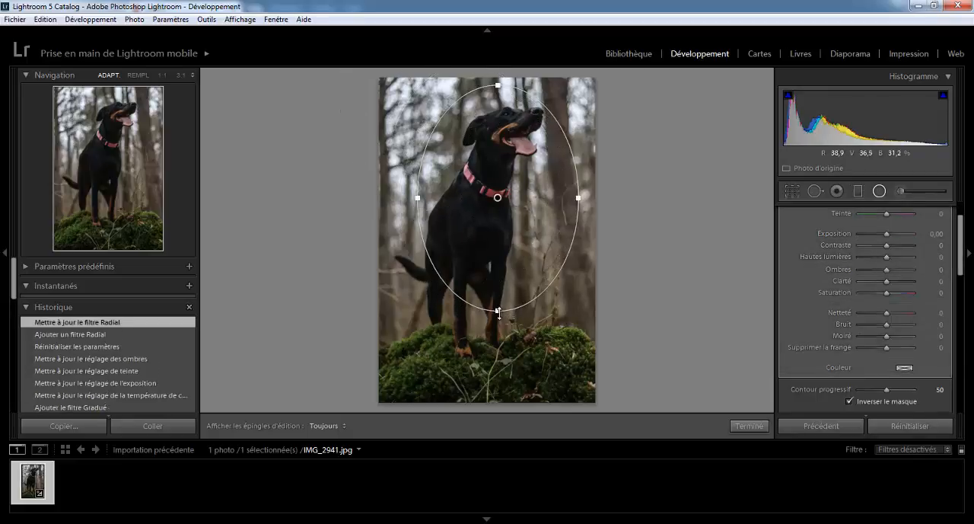
drag(498, 311, 499, 343)
drag(488, 196, 487, 216)
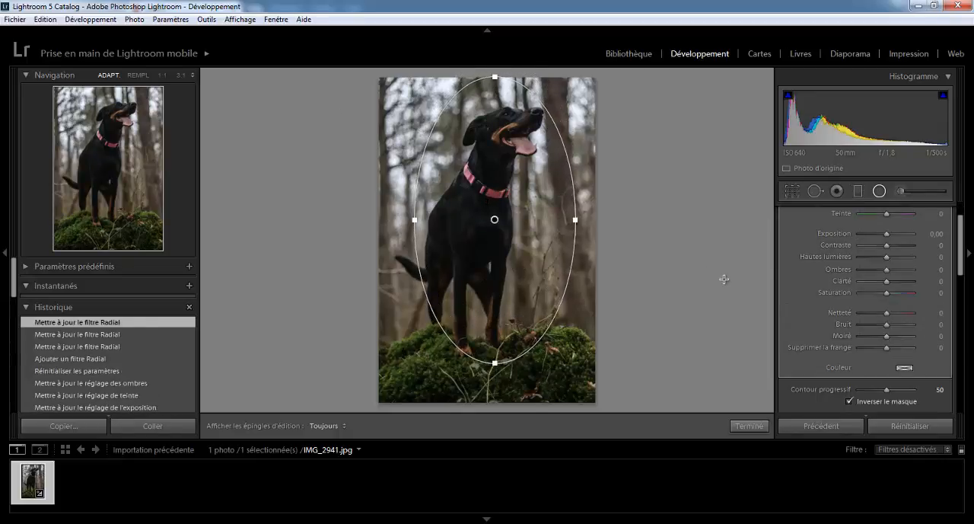
- Set the radial filter's exposure to 0.78, contrast to 40 and clarity to 3, and turn off its mask inversion
mouse_move(963, 230)
mouse_down()
mouse_move(963, 259)
mouse_move(961, 225)
mouse_up()
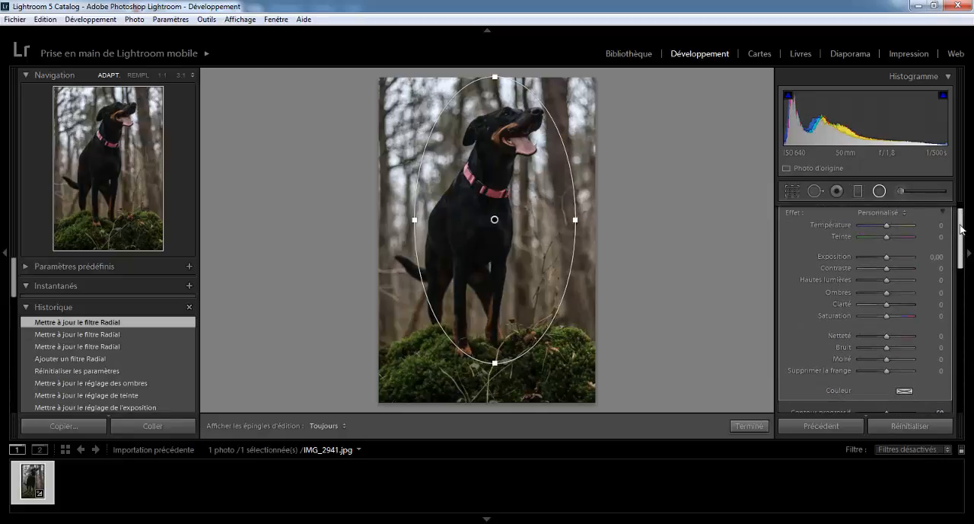
drag(887, 259, 894, 285)
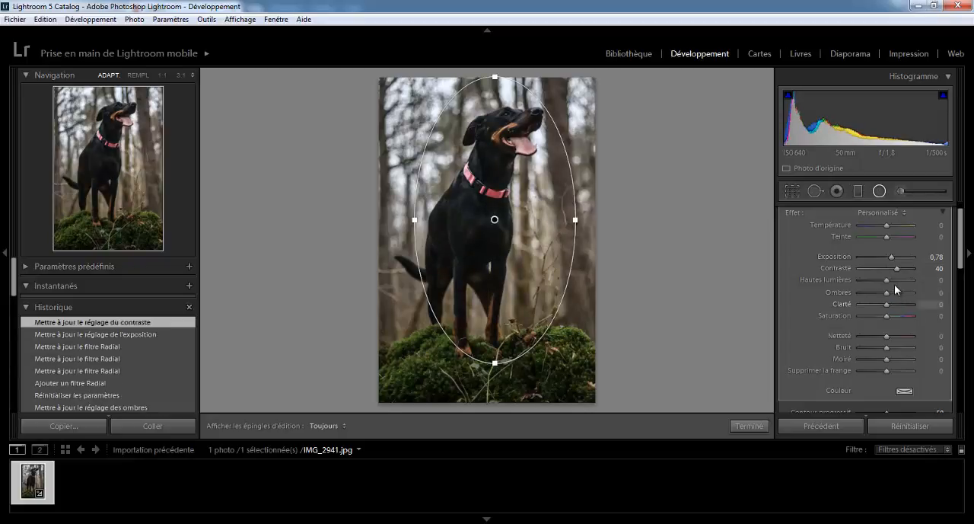
click(876, 283)
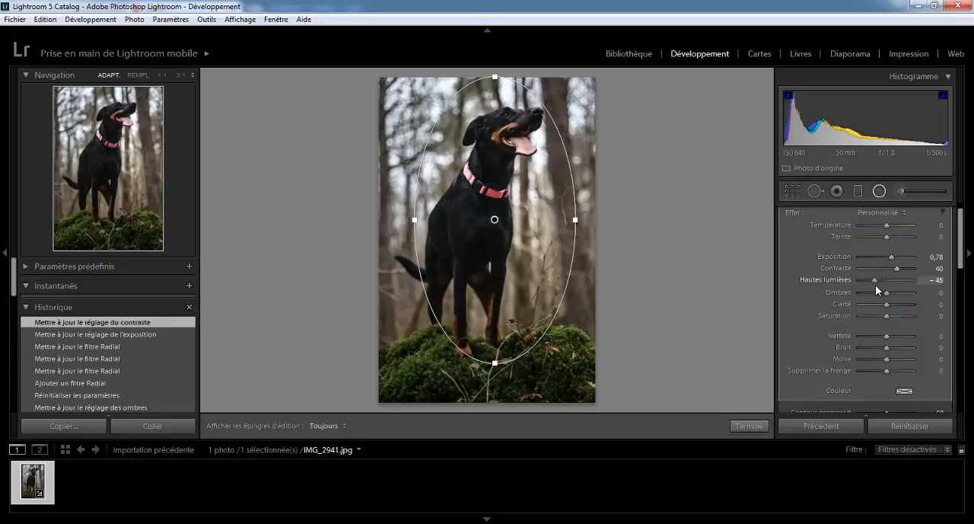
mouse_move(875, 284)
mouse_down()
mouse_move(918, 278)
mouse_move(888, 283)
mouse_up()
scroll(960, 266, down, 2)
scroll(964, 279, down, 2)
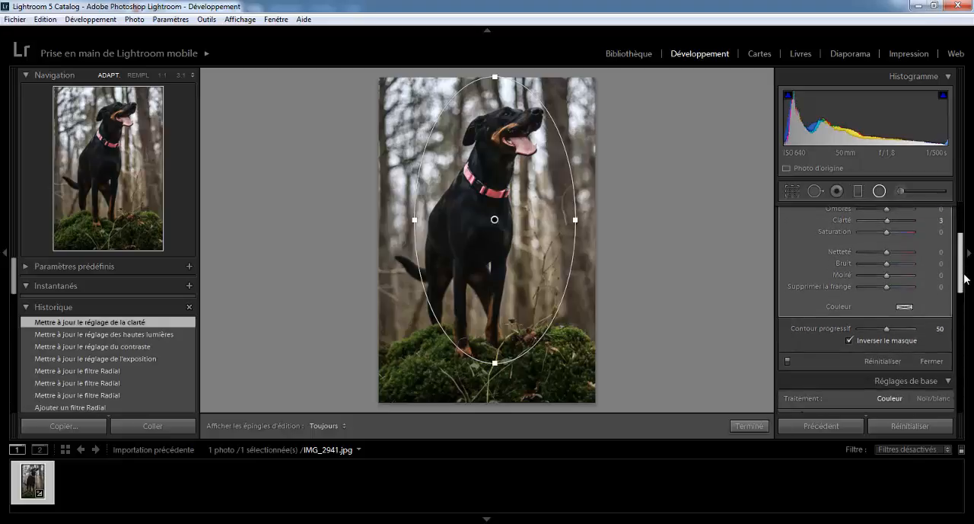
click(849, 340)
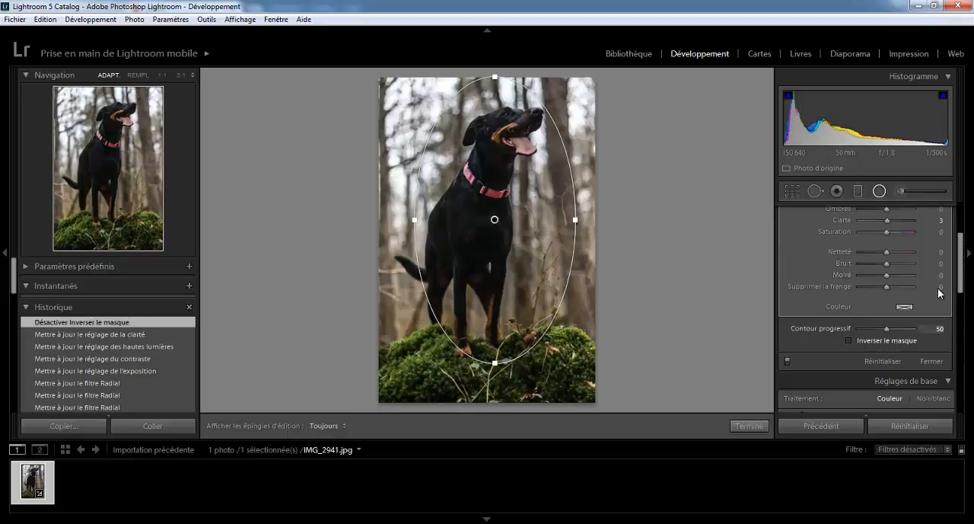
- Set the radial filter's exposure to -0.41 and its contrast to 13
drag(958, 275, 961, 253)
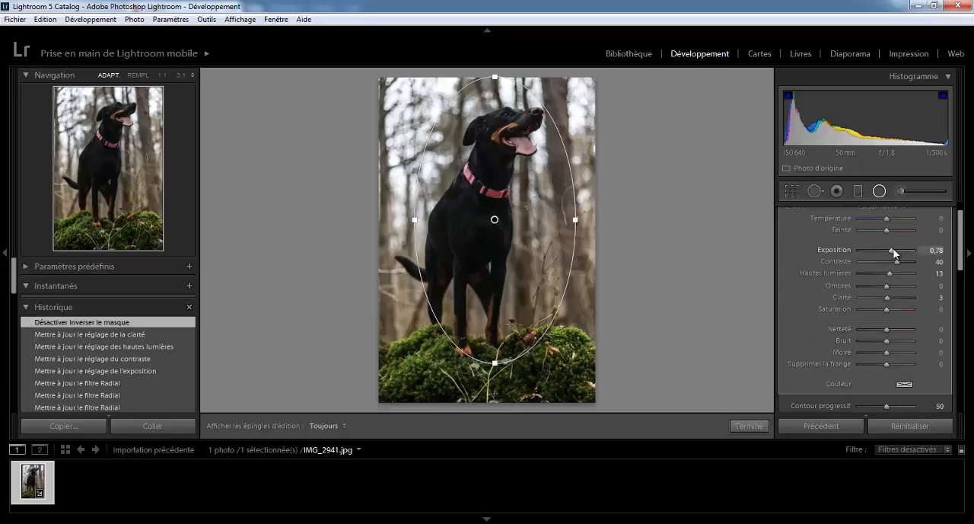
drag(889, 251, 918, 249)
drag(845, 257, 882, 264)
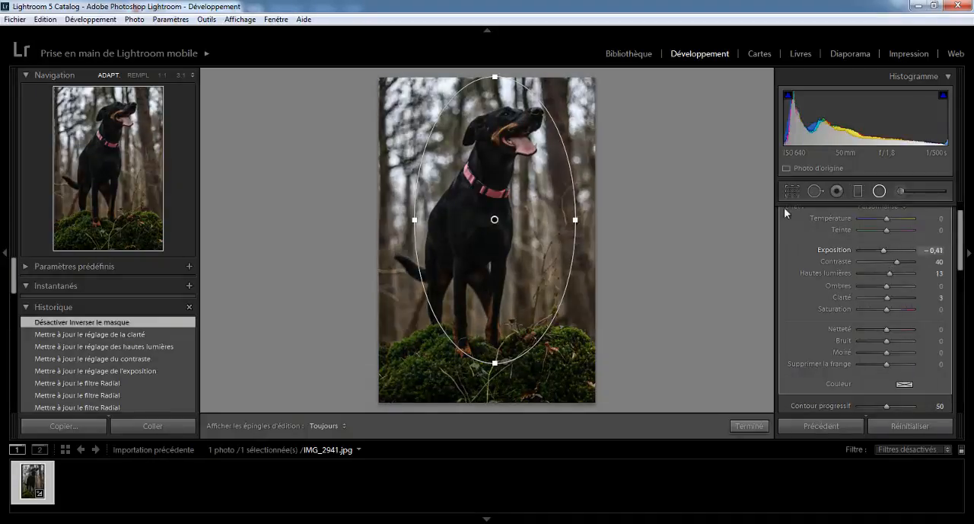
click(445, 450)
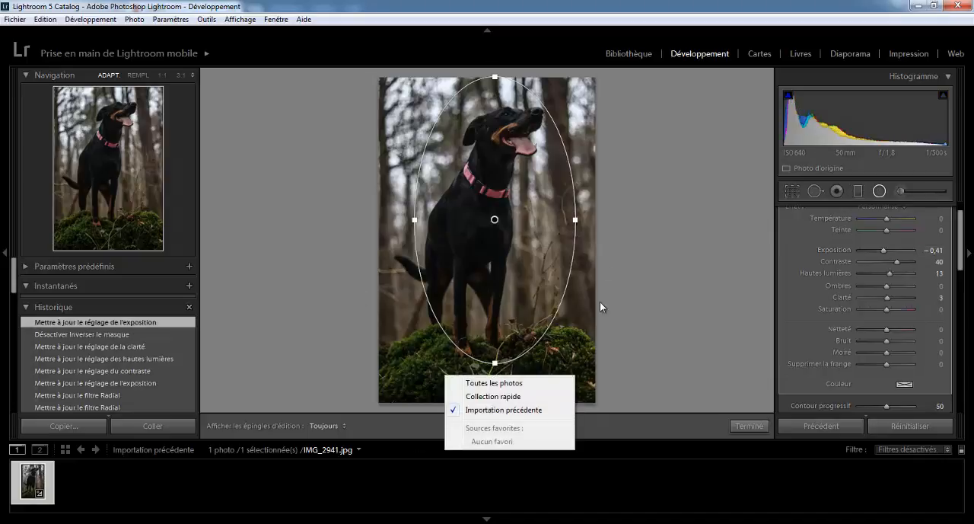
click(659, 204)
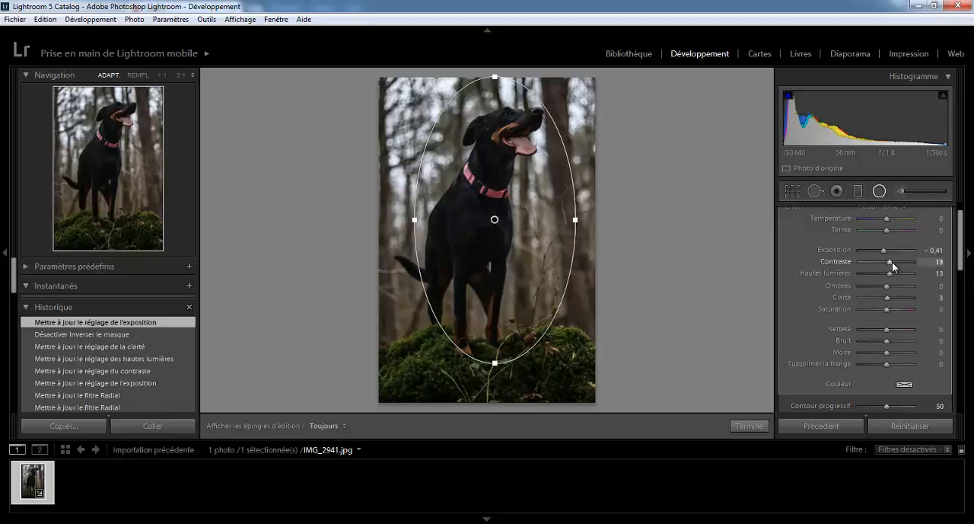
click(892, 262)
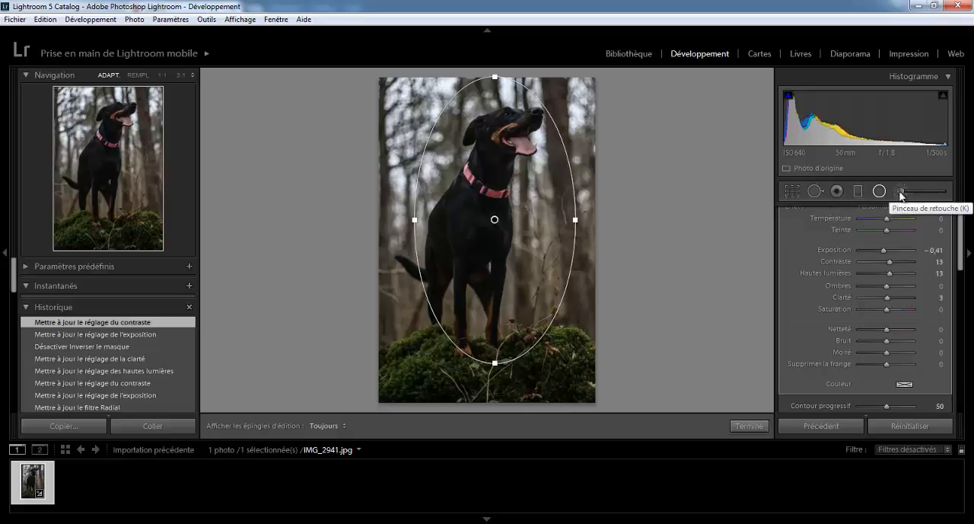
- Reset all of the photo's settings and set the adjustment brush's exposure to 0.32
click(900, 427)
click(901, 427)
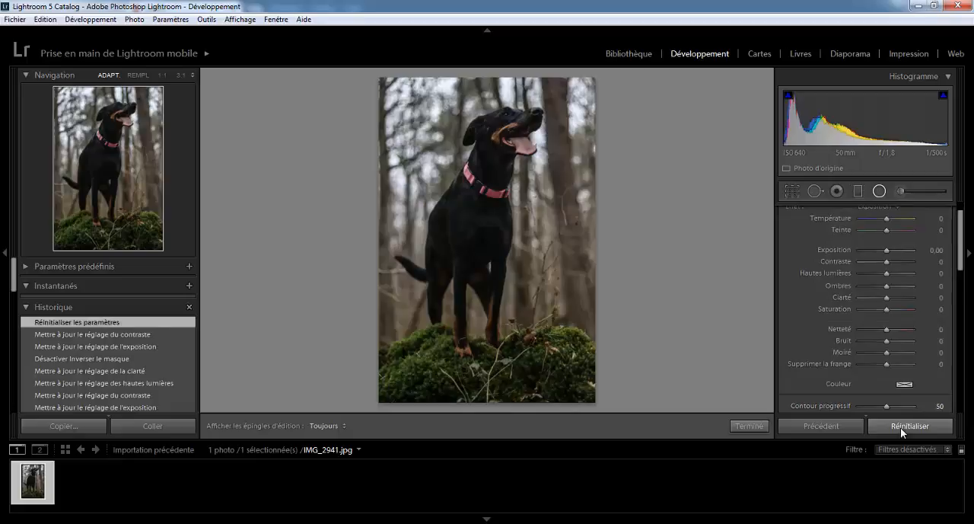
scroll(959, 249, up, 2)
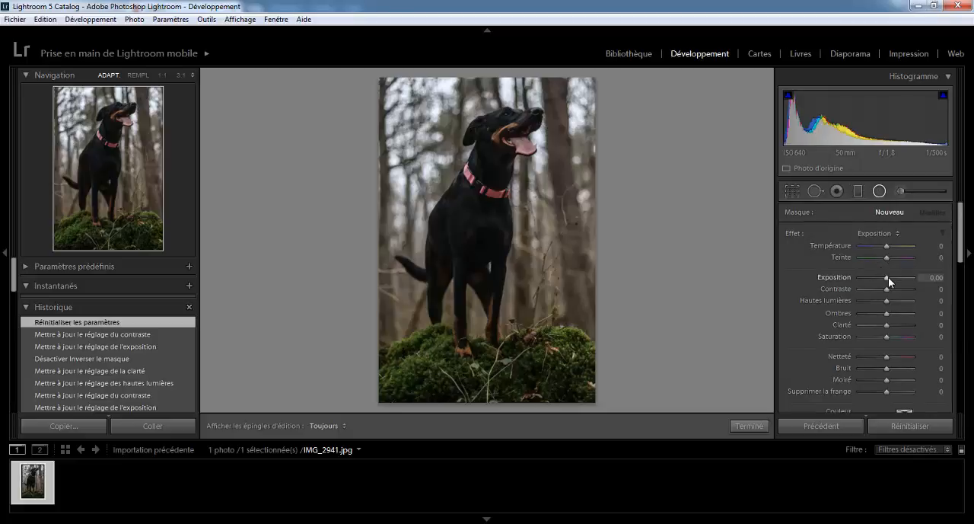
drag(889, 277, 887, 279)
click(901, 192)
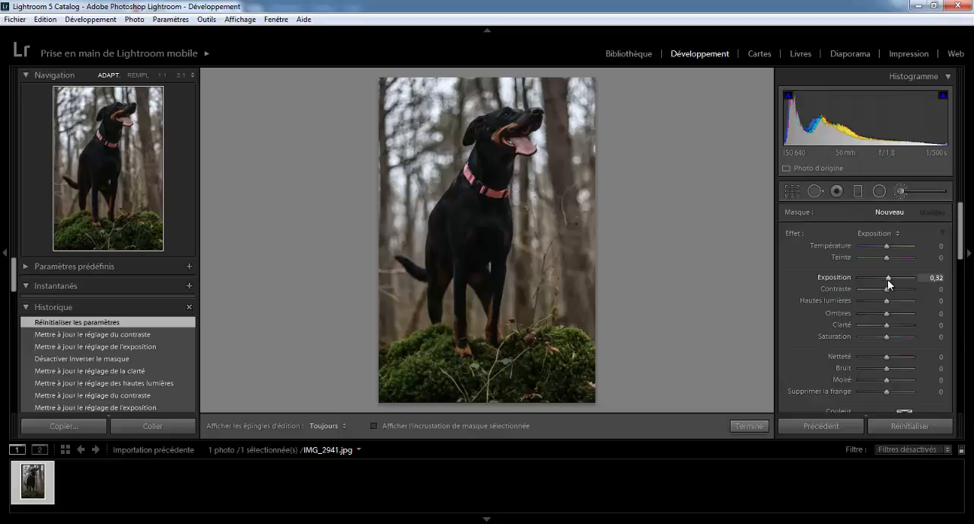
click(901, 190)
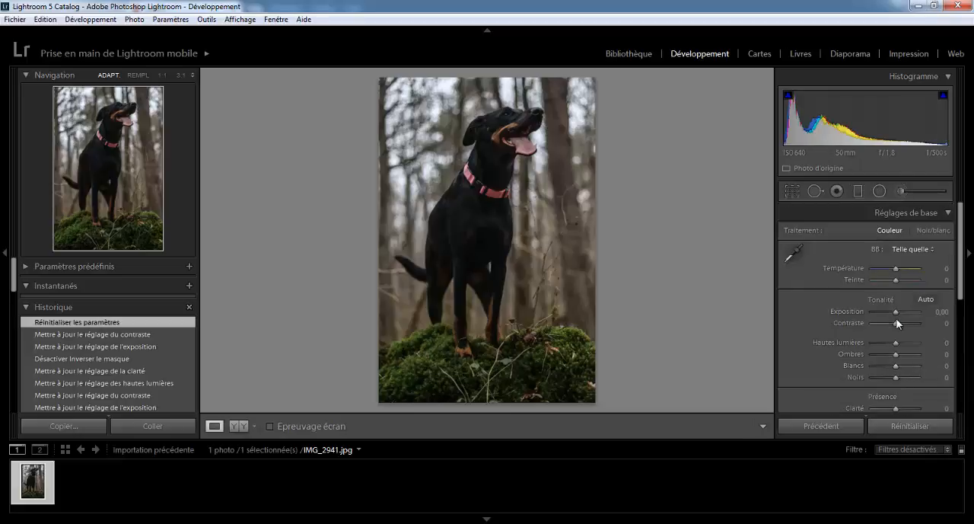
- Set the photo's overall exposure to +0.60 and the saturation of its greens to +14
drag(895, 312, 898, 313)
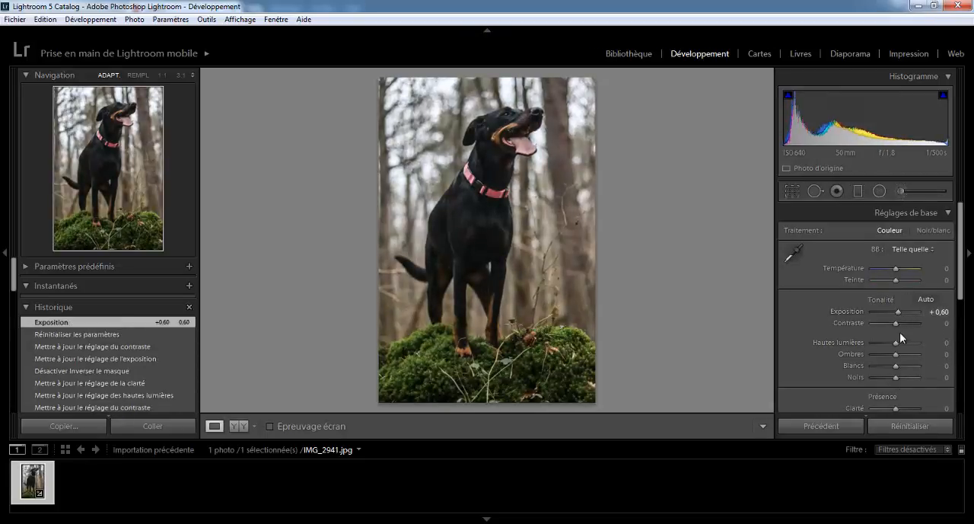
drag(962, 282, 963, 287)
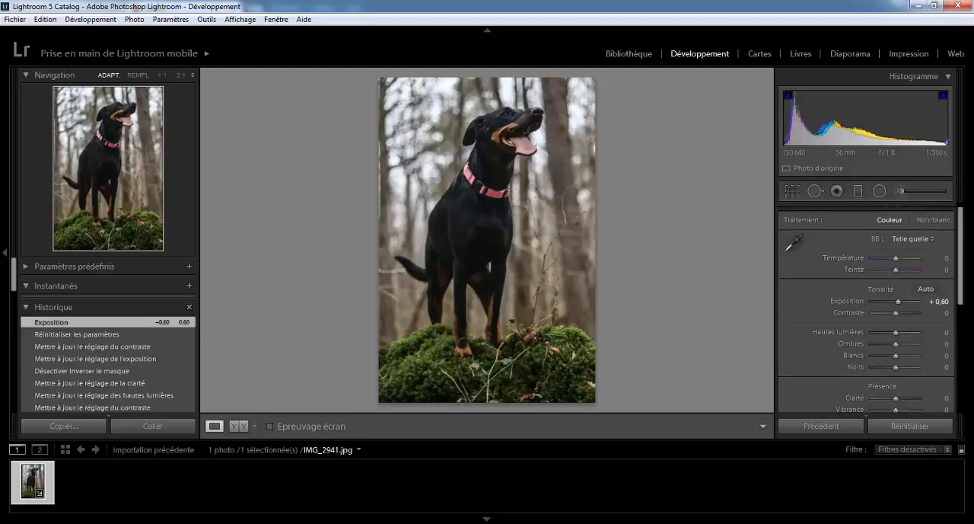
drag(961, 273, 967, 348)
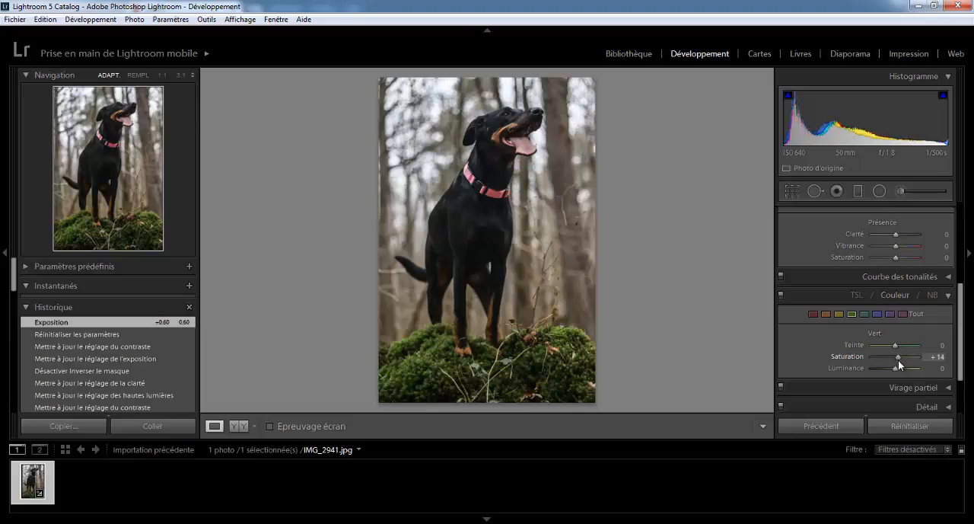
drag(898, 364, 898, 364)
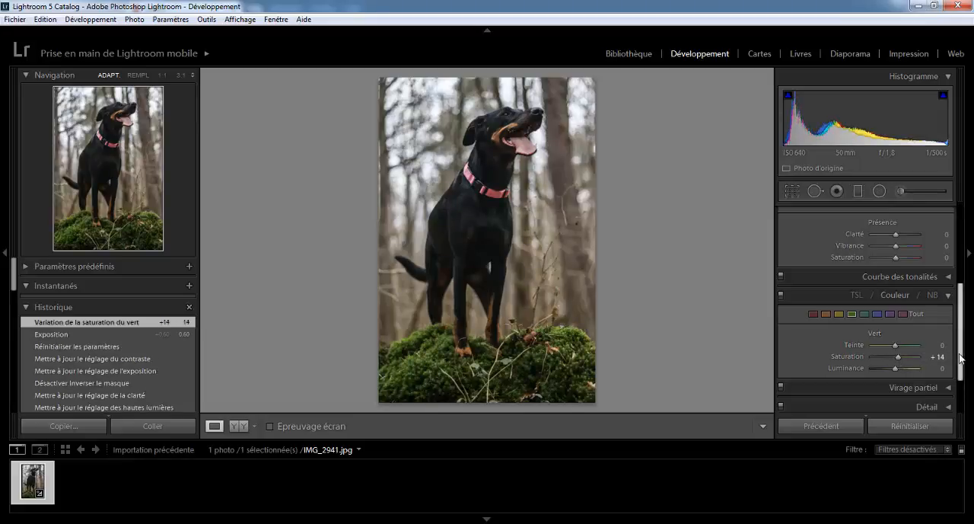
- Set up the adjustment brush with size 12.4 and exposure 0.41
drag(961, 357, 961, 273)
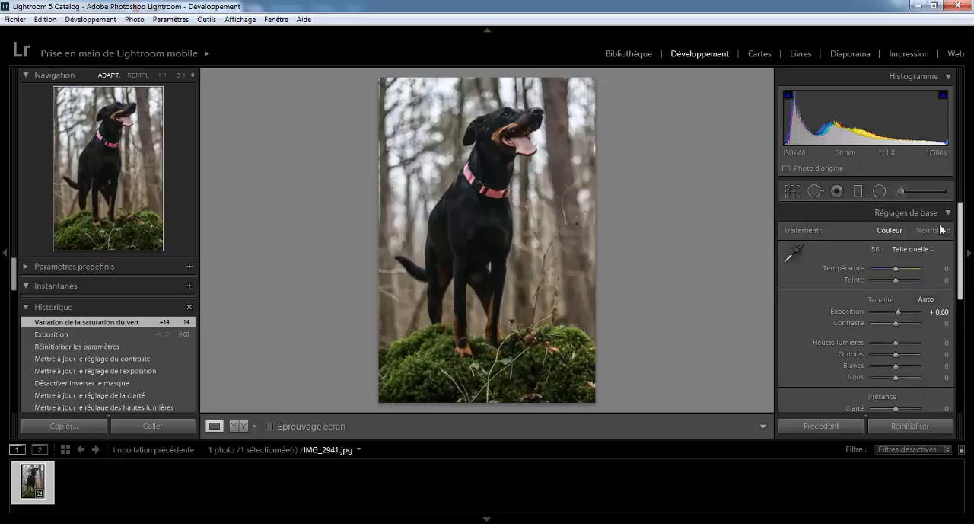
click(901, 193)
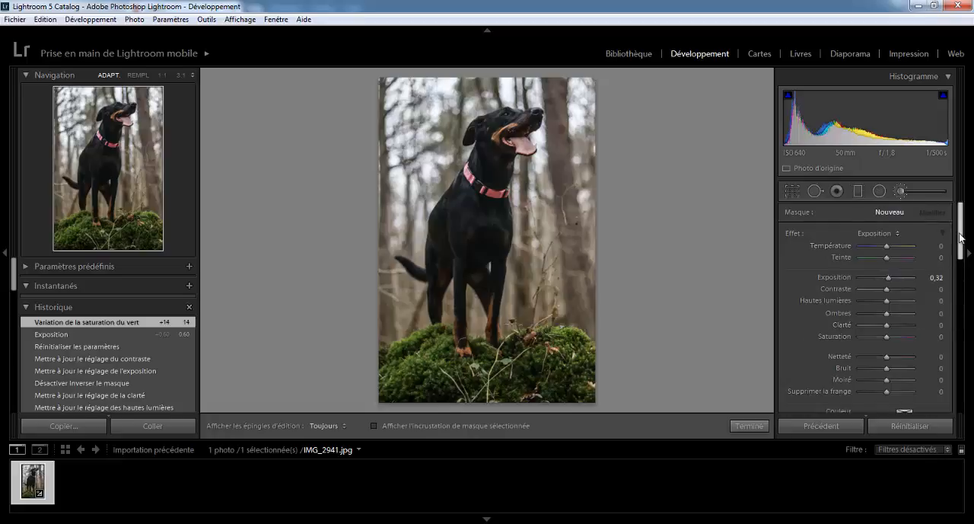
drag(961, 237, 961, 262)
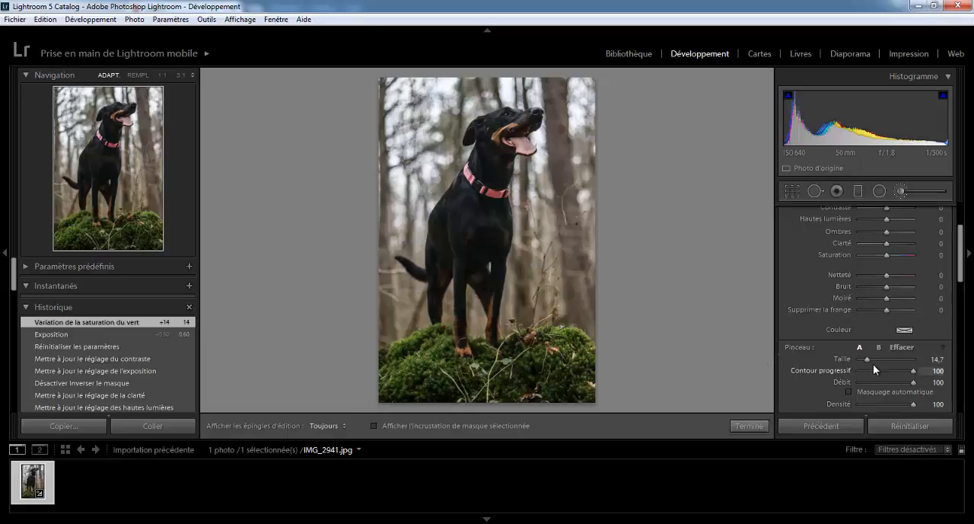
drag(866, 357, 865, 358)
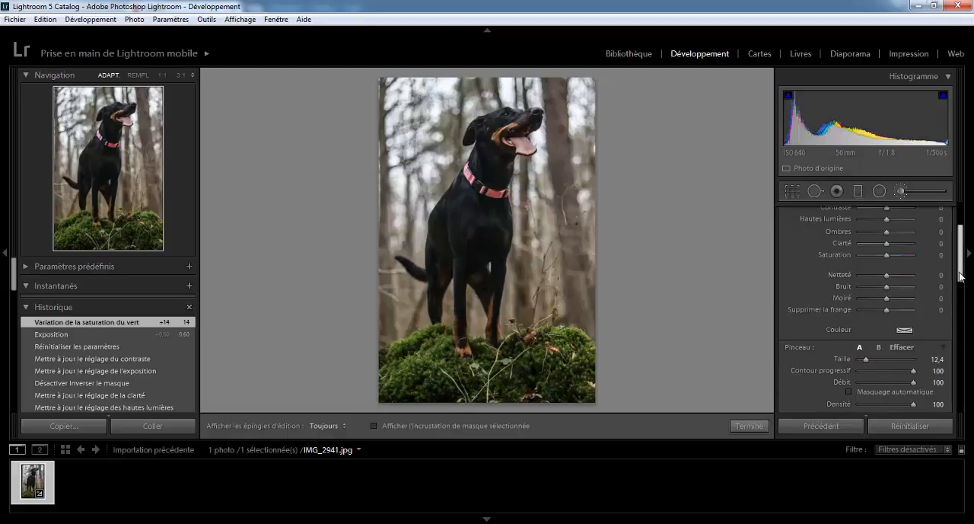
scroll(959, 267, up, 1)
scroll(959, 267, up, 1)
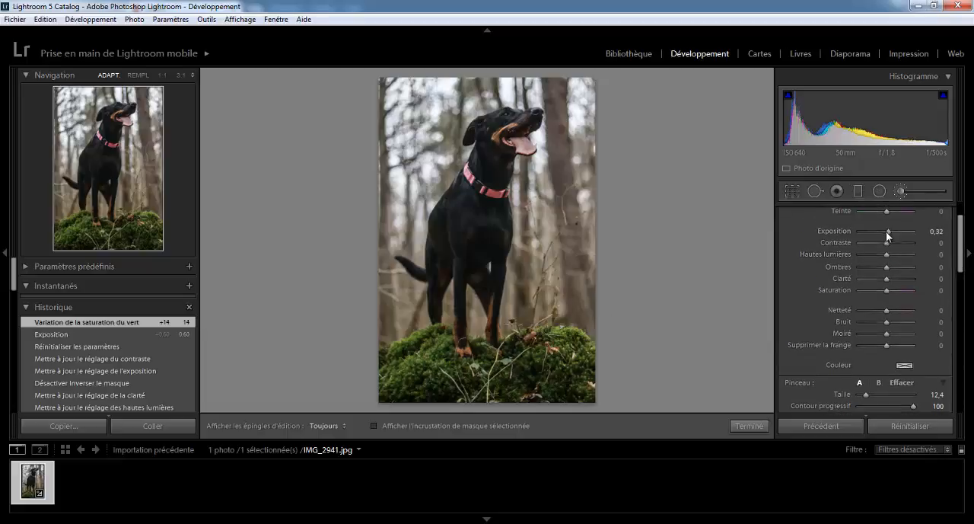
drag(886, 230, 889, 232)
- Paint the adjustment over the forest background around the dog and set its exposure to 1.98
mouse_move(586, 322)
mouse_down()
mouse_move(587, 187)
mouse_move(584, 275)
mouse_move(564, 175)
mouse_move(544, 324)
mouse_move(547, 194)
mouse_move(526, 318)
mouse_move(526, 254)
mouse_move(527, 244)
mouse_move(523, 325)
mouse_move(563, 168)
mouse_move(547, 206)
mouse_move(532, 181)
mouse_move(529, 200)
mouse_move(527, 181)
mouse_move(556, 179)
mouse_move(561, 99)
mouse_move(577, 164)
mouse_move(592, 55)
mouse_move(551, 80)
mouse_move(452, 90)
mouse_move(525, 79)
mouse_move(377, 111)
mouse_move(375, 134)
mouse_move(430, 105)
mouse_move(367, 224)
mouse_move(425, 147)
mouse_move(393, 208)
mouse_move(438, 123)
mouse_move(432, 168)
mouse_move(443, 144)
mouse_move(392, 221)
mouse_move(393, 240)
mouse_move(412, 220)
mouse_move(409, 263)
mouse_move(404, 206)
mouse_move(387, 216)
mouse_move(386, 324)
mouse_move(396, 275)
mouse_move(405, 323)
mouse_move(410, 297)
mouse_move(397, 320)
mouse_up()
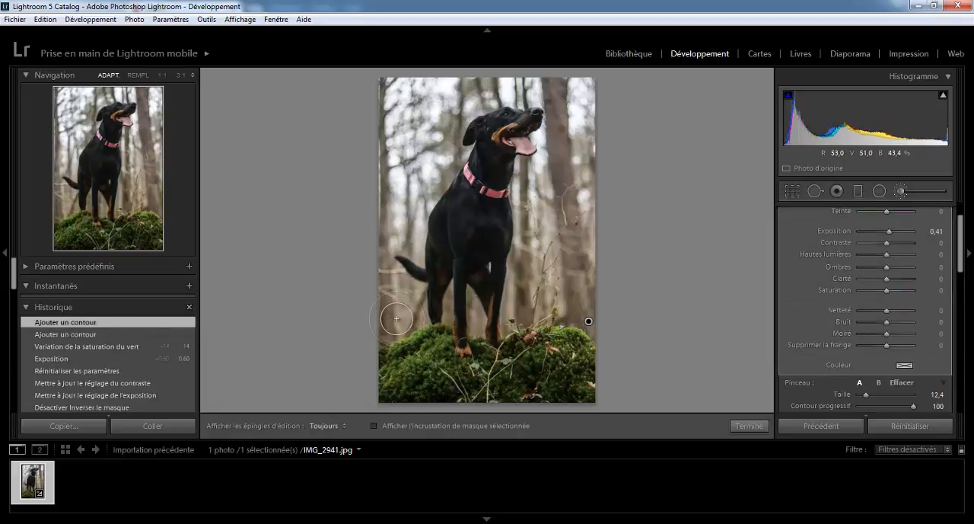
mouse_move(380, 123)
mouse_down()
mouse_move(385, 257)
mouse_move(431, 161)
mouse_up()
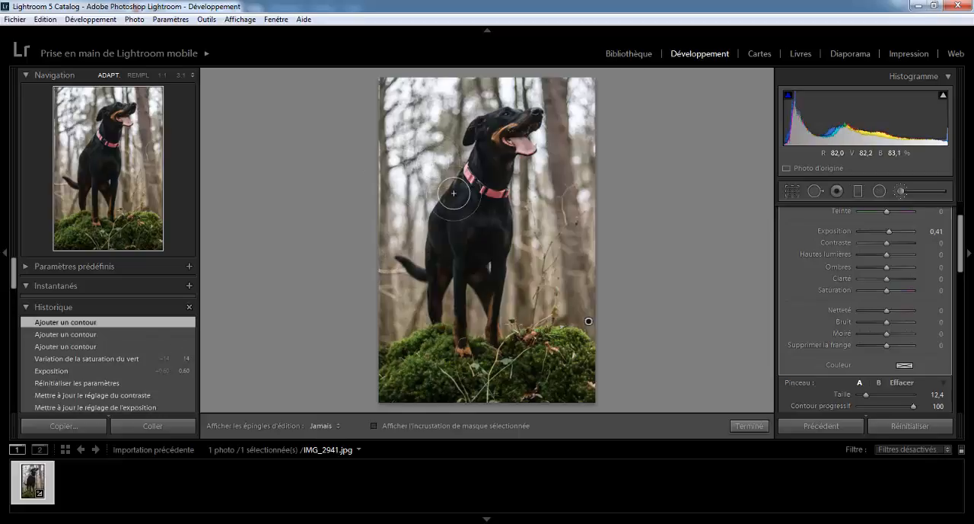
drag(414, 128, 417, 134)
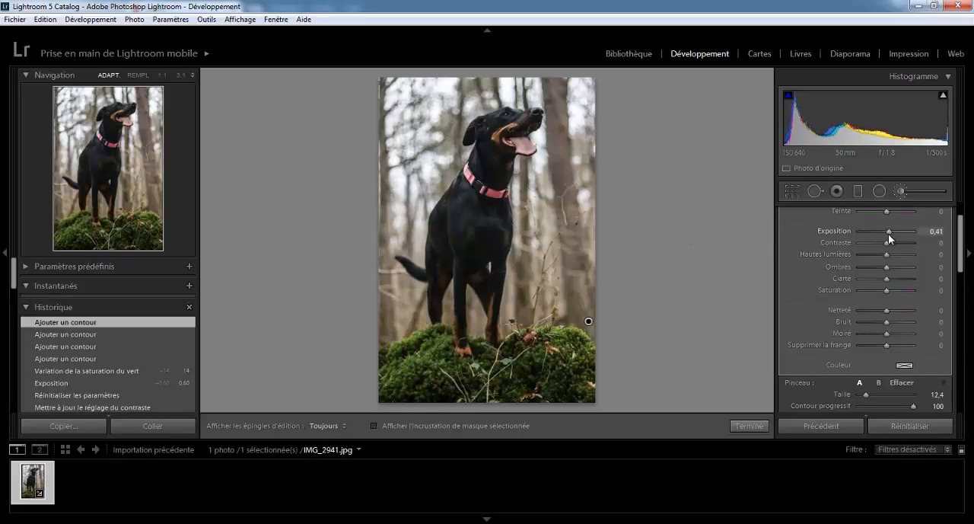
drag(901, 232, 899, 233)
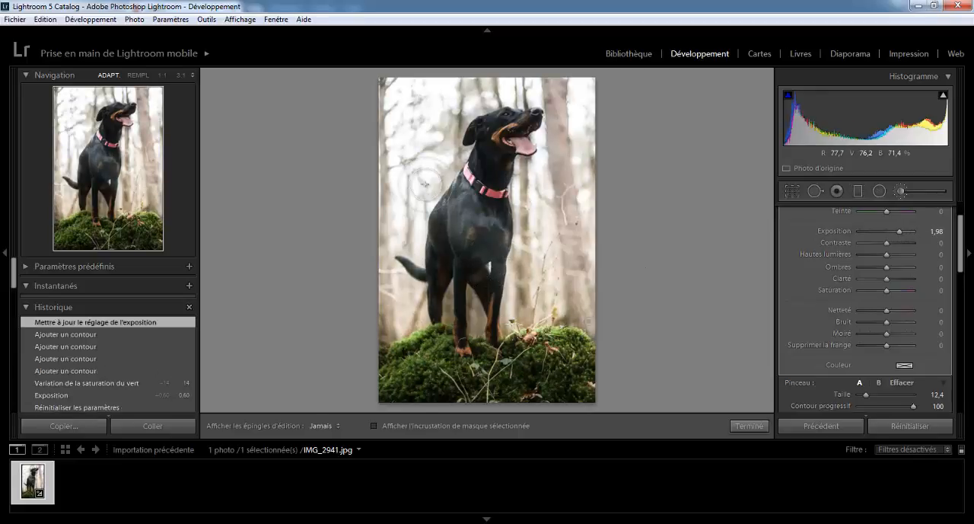
click(657, 321)
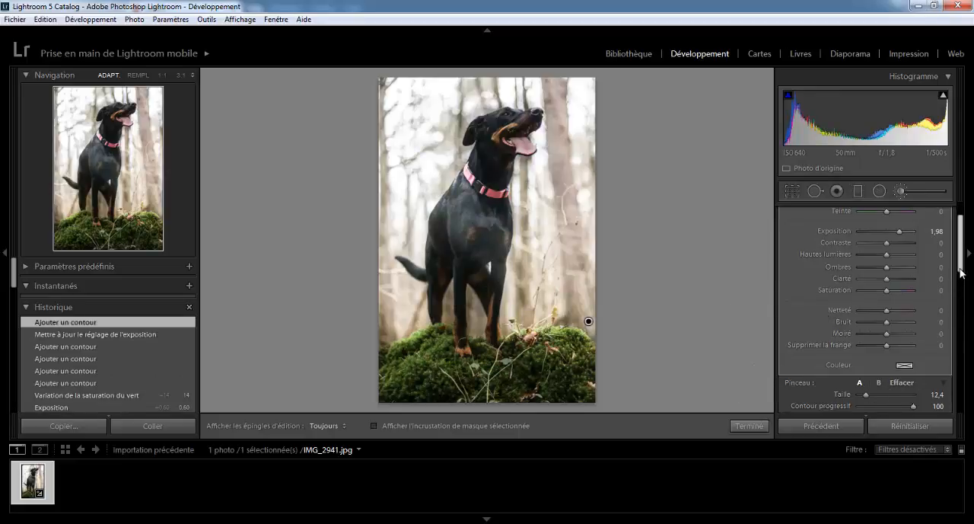
- Erase the brush adjustment from the dog's body and neck, and set the adjustment's exposure to 1.42
scroll(895, 384, down, 1)
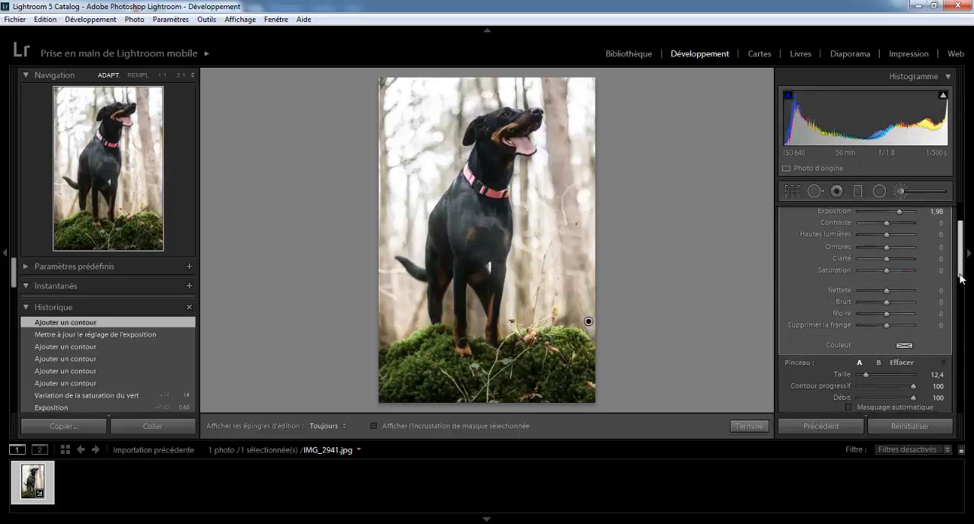
click(901, 362)
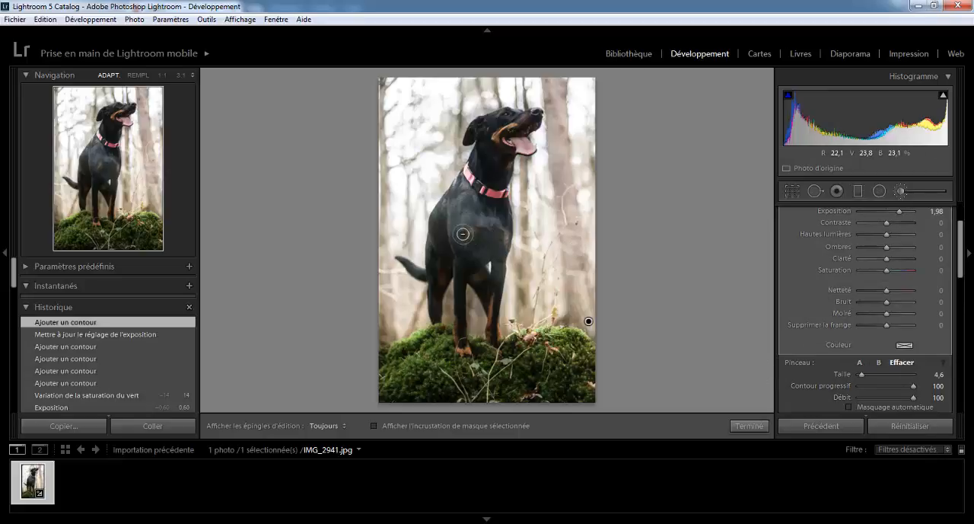
key(h)
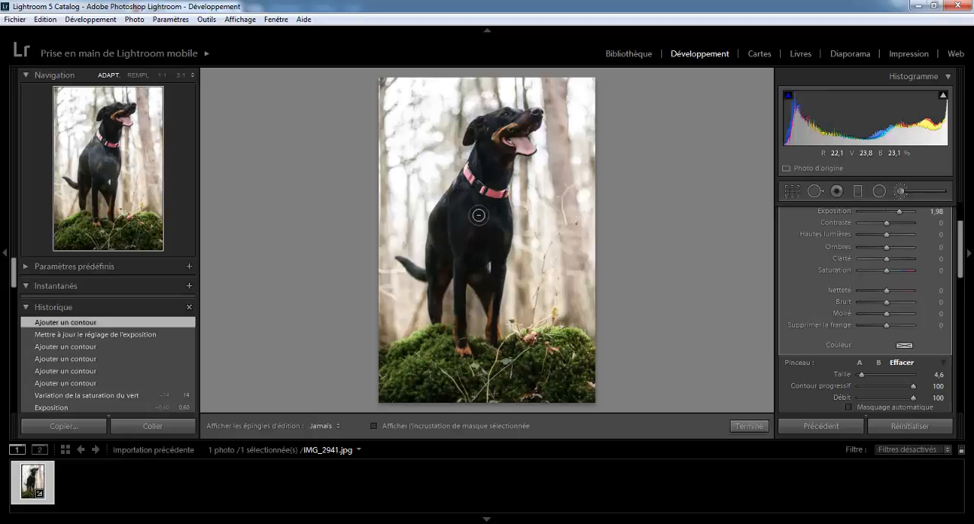
mouse_move(479, 215)
mouse_down()
mouse_move(488, 247)
mouse_move(473, 265)
mouse_move(504, 121)
mouse_move(489, 186)
mouse_up()
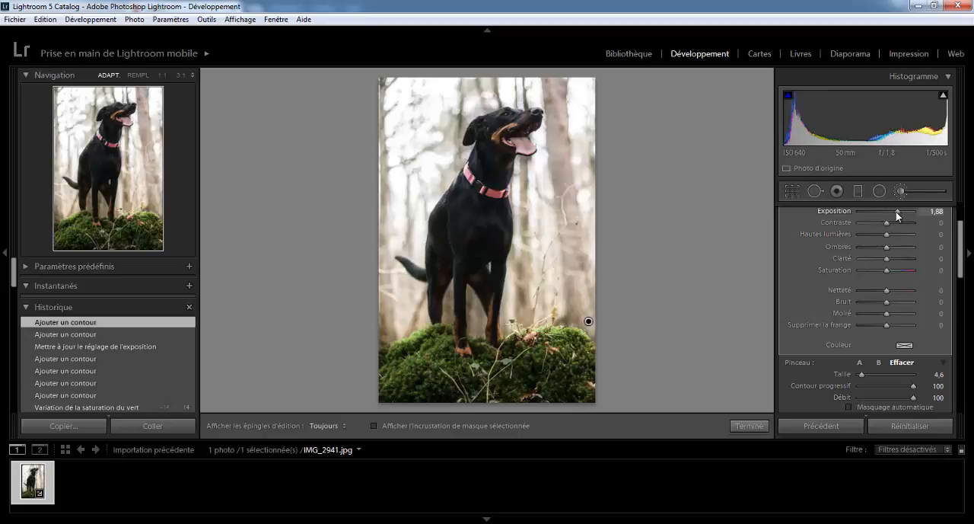
drag(896, 212, 891, 212)
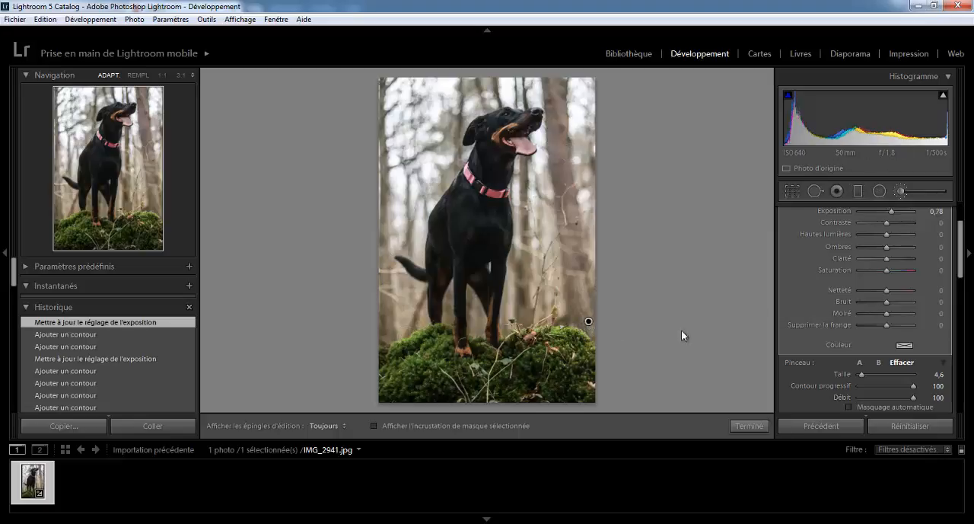
drag(892, 210, 898, 215)
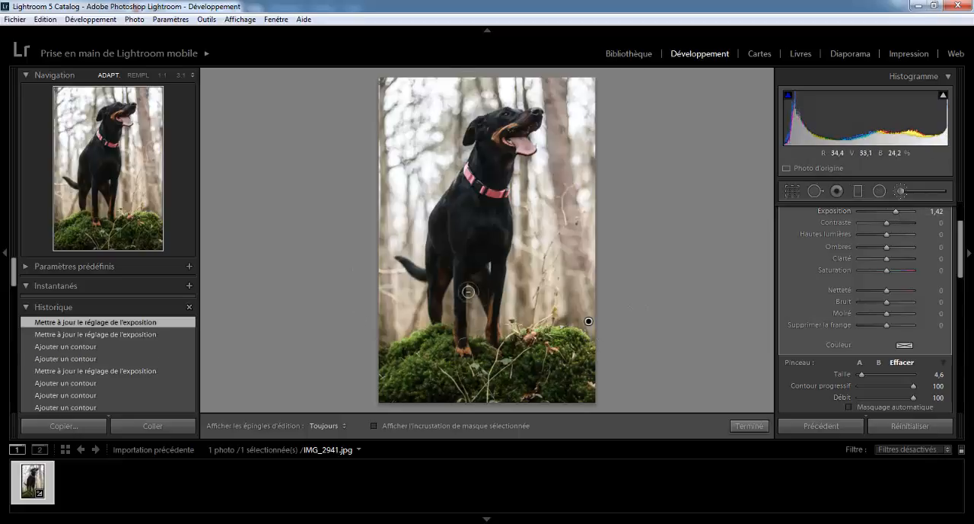
- Extend the adjustment with brush A at size 6.8 over the background around the dog's legs, neck and muzzle
click(859, 362)
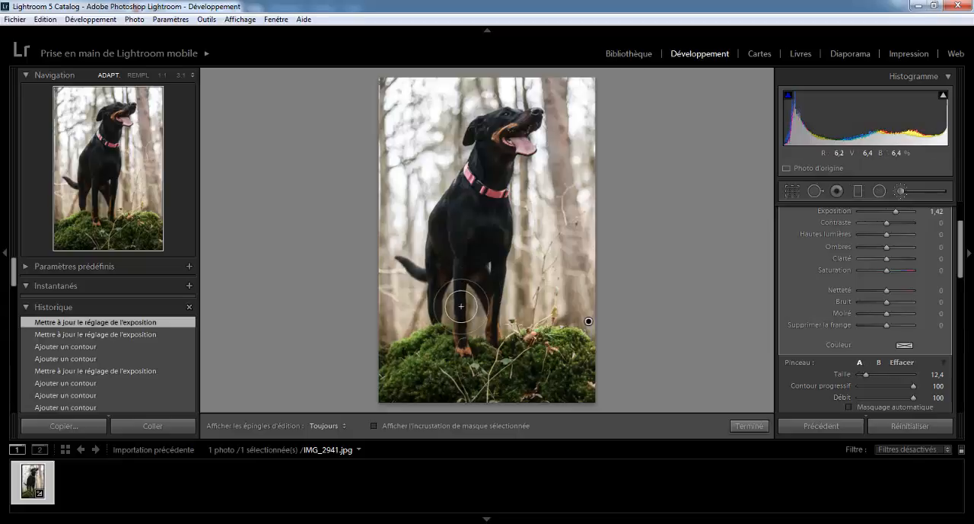
drag(866, 376, 861, 376)
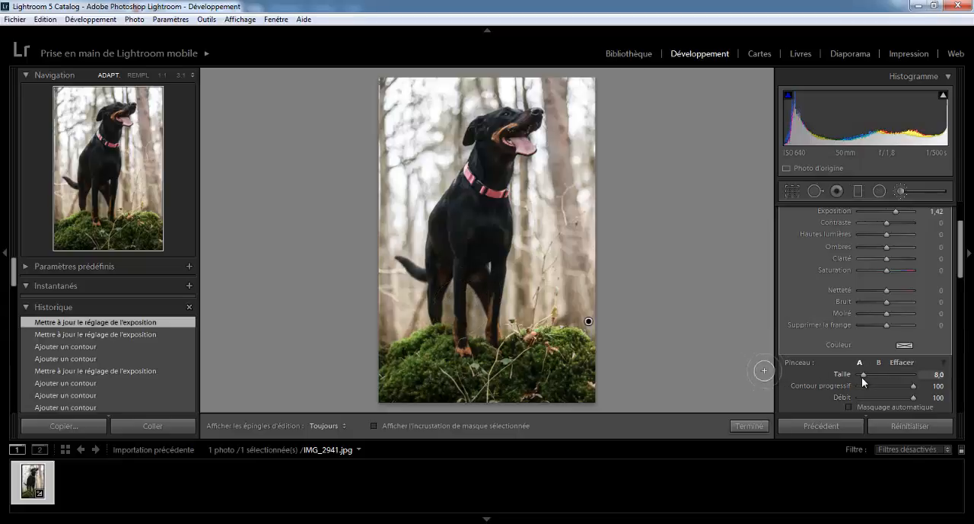
mouse_move(482, 323)
mouse_down()
mouse_move(468, 292)
mouse_move(485, 325)
mouse_move(451, 283)
mouse_up()
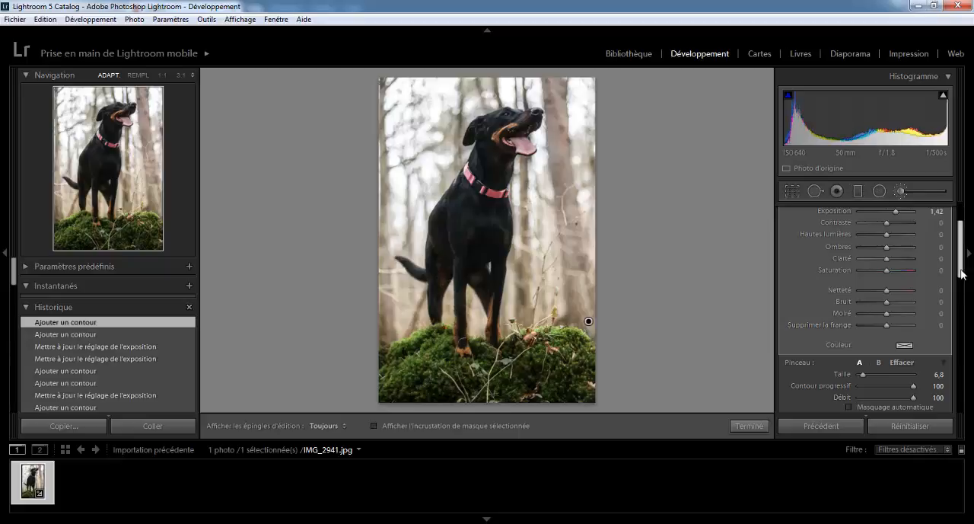
scroll(960, 256, up, 2)
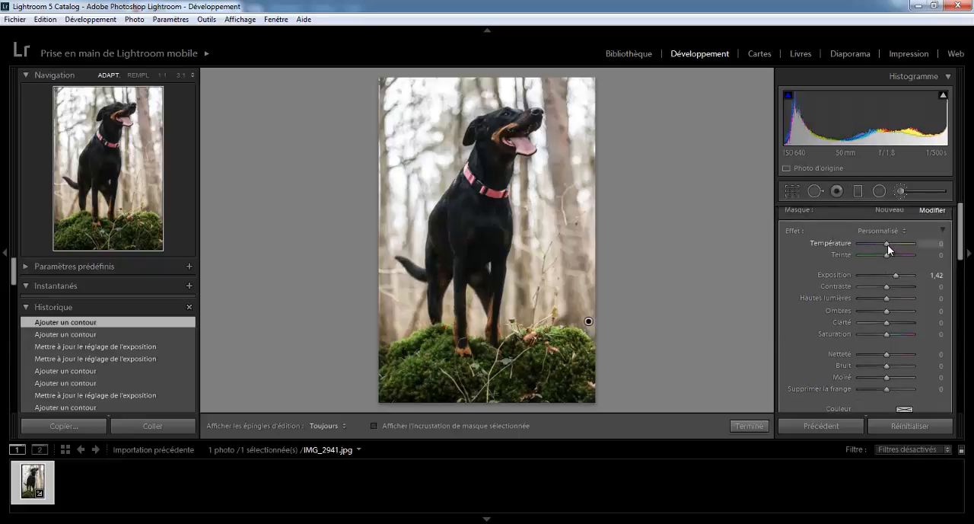
mouse_move(888, 244)
mouse_down()
mouse_move(874, 246)
mouse_move(897, 246)
mouse_move(886, 247)
mouse_up()
key(h)
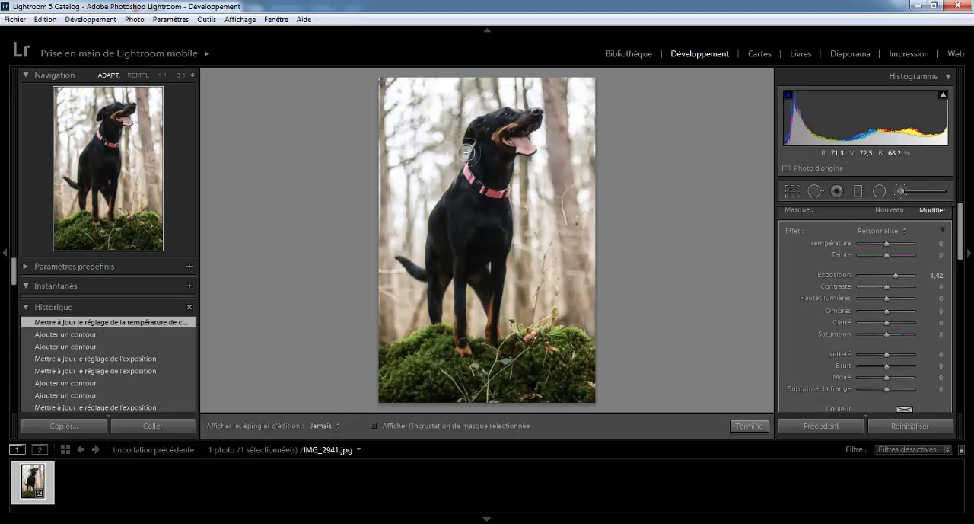
drag(466, 153, 525, 157)
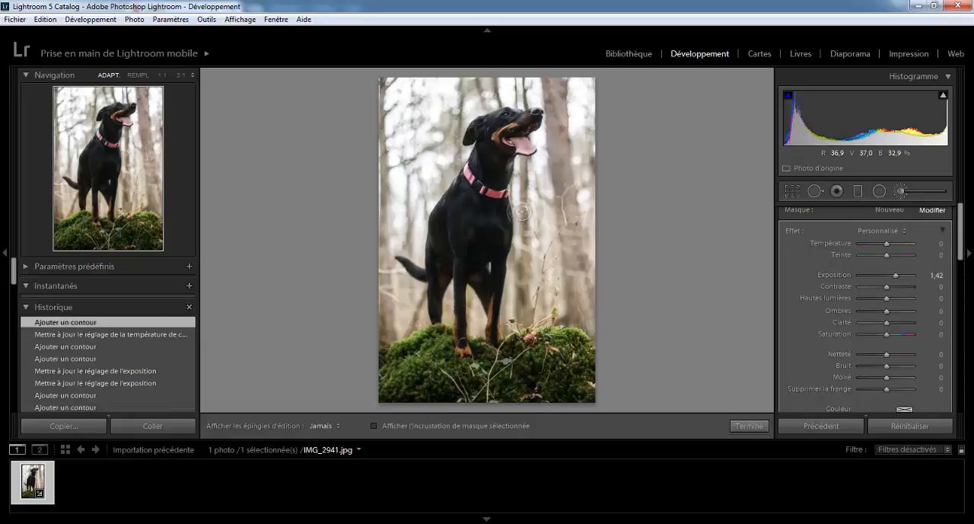
- Set the background brush adjustment's temperature to -29 and its tint to -43
key(h)
drag(885, 242, 880, 248)
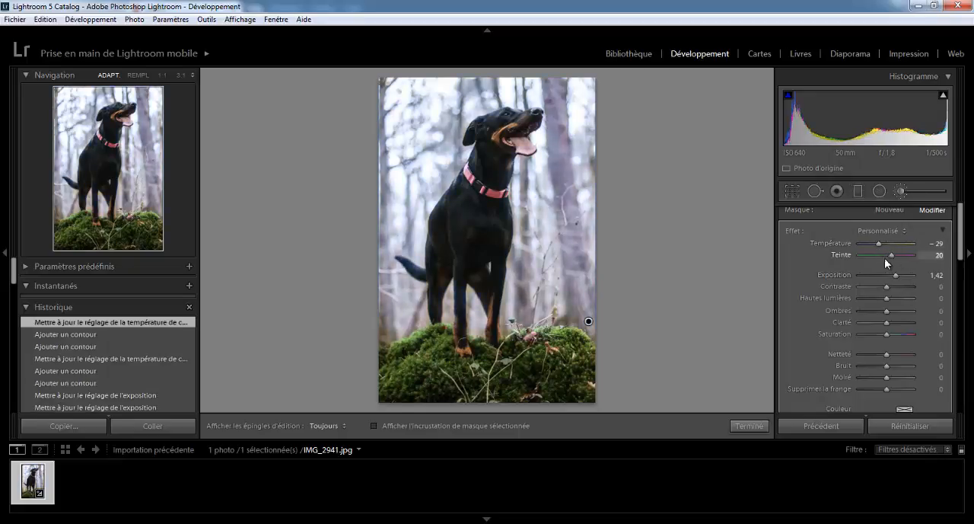
drag(884, 258, 874, 258)
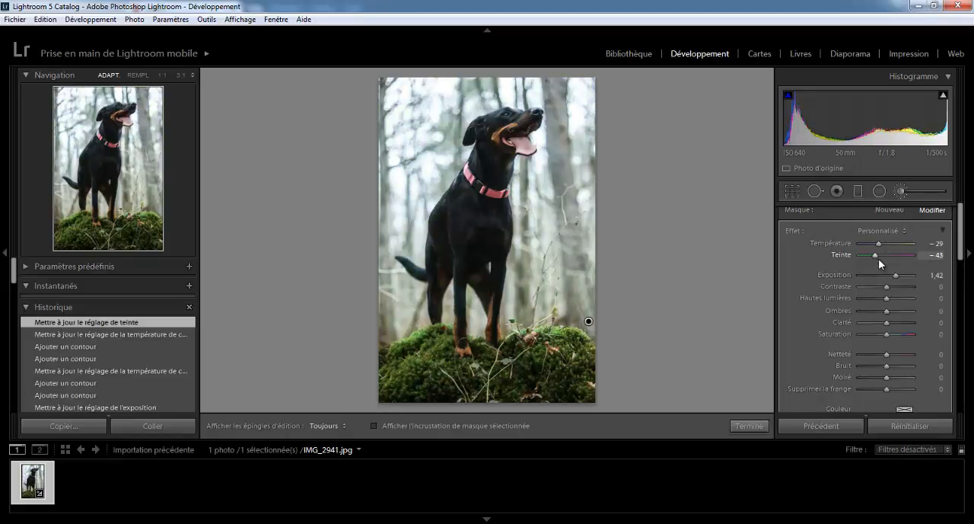
scroll(958, 259, down, 2)
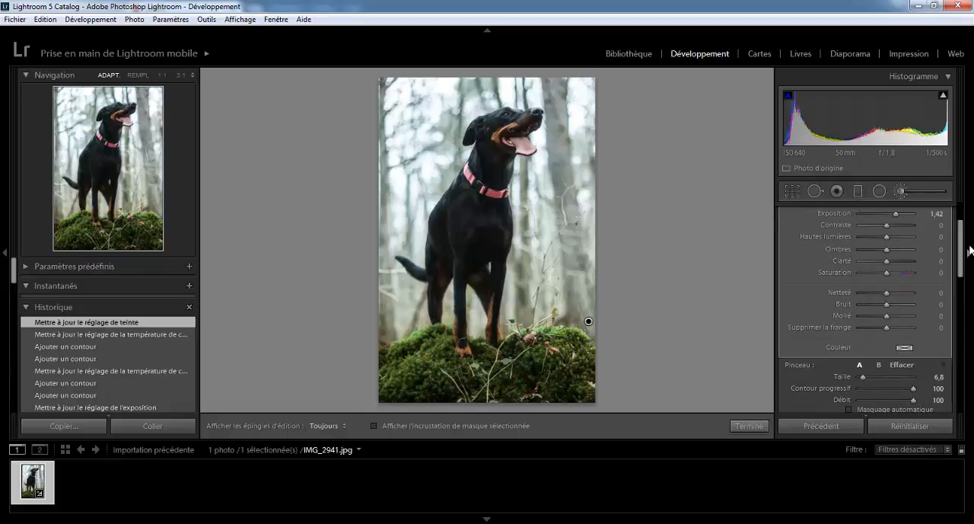
scroll(886, 230, up, 2)
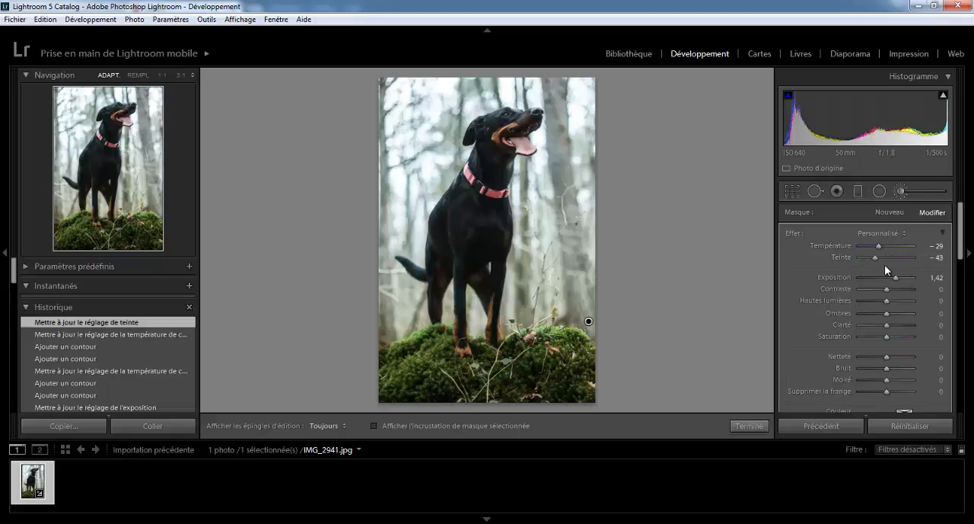
- Set the background adjustment's temperature to -33 and its exposure to 1.24, and dismiss the notification pop-up
drag(880, 249, 878, 248)
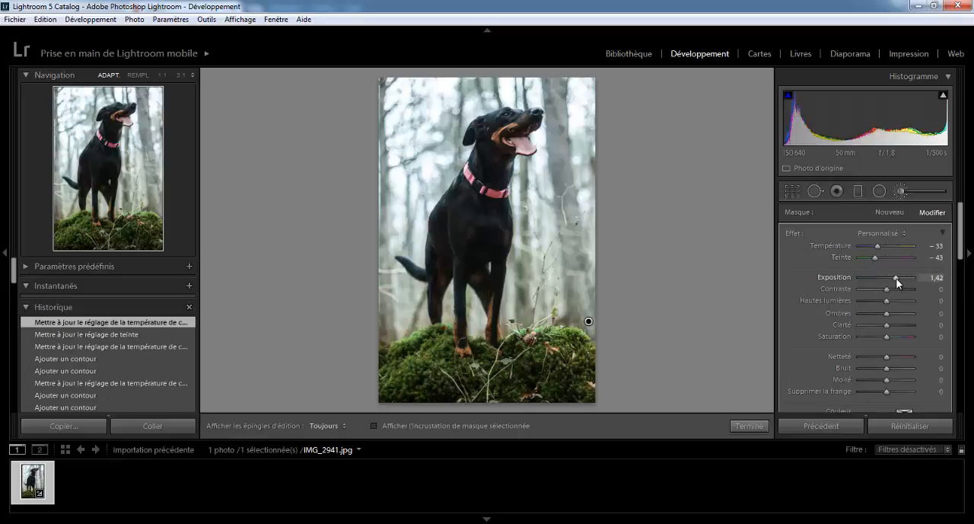
drag(897, 278, 895, 280)
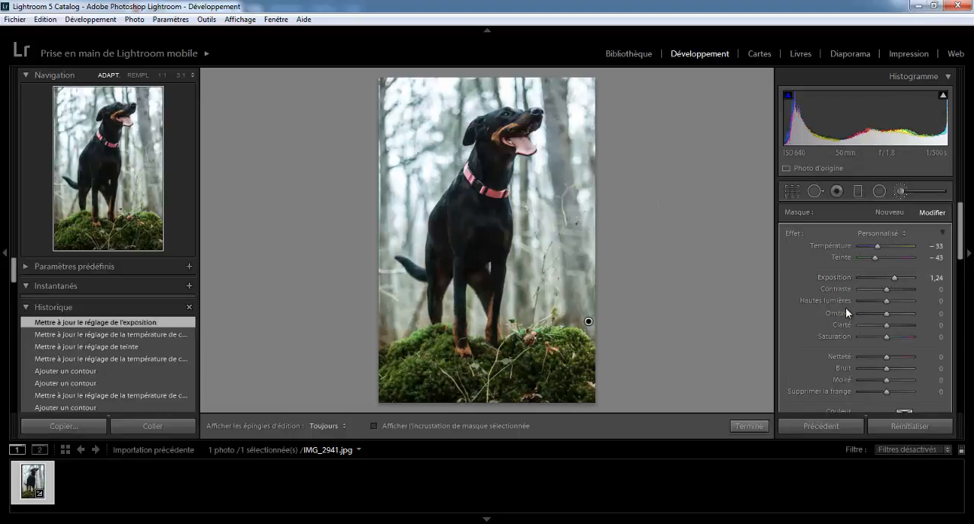
mouse_move(963, 246)
mouse_down()
mouse_move(960, 281)
mouse_move(962, 253)
mouse_up()
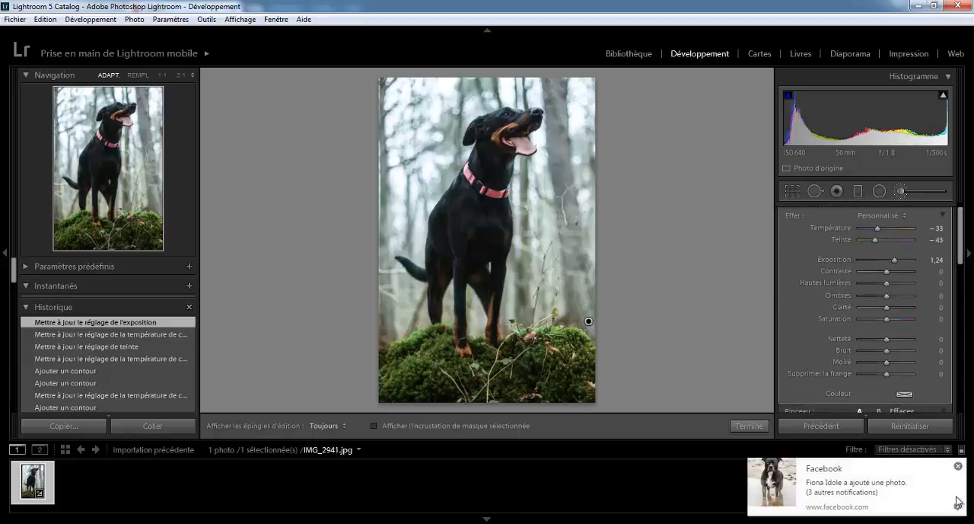
click(958, 465)
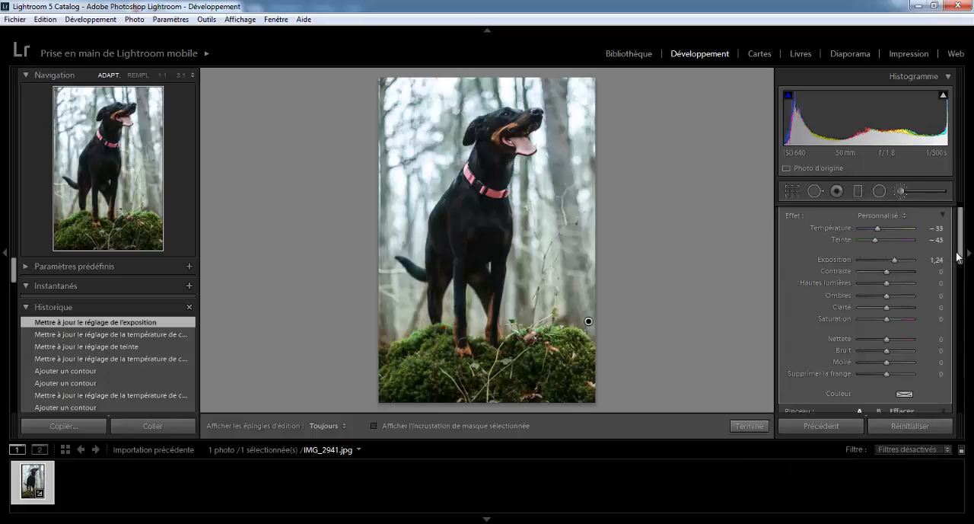
- Warm the background adjustment to a temperature of -8 and close the adjustment brush
drag(878, 228, 884, 228)
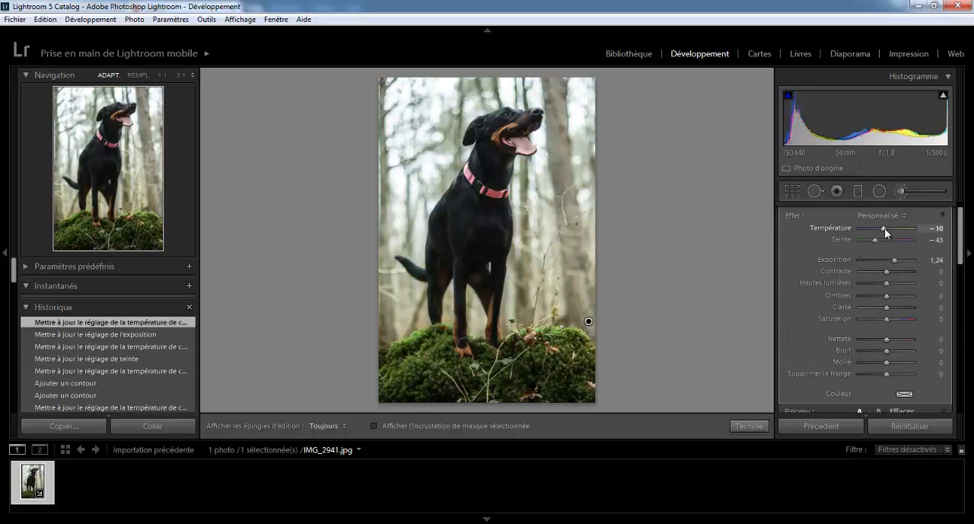
drag(887, 228, 886, 227)
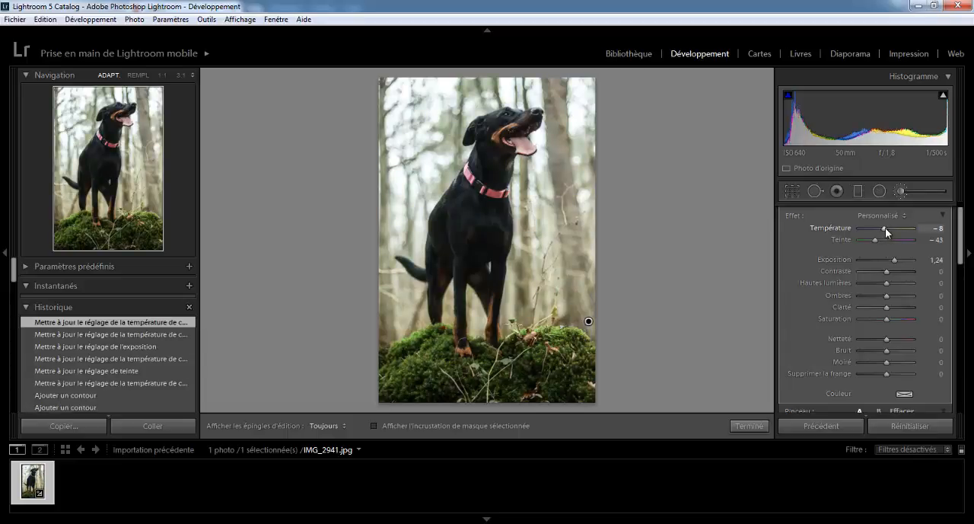
mouse_move(962, 226)
mouse_down()
mouse_move(963, 327)
mouse_move(962, 223)
mouse_up()
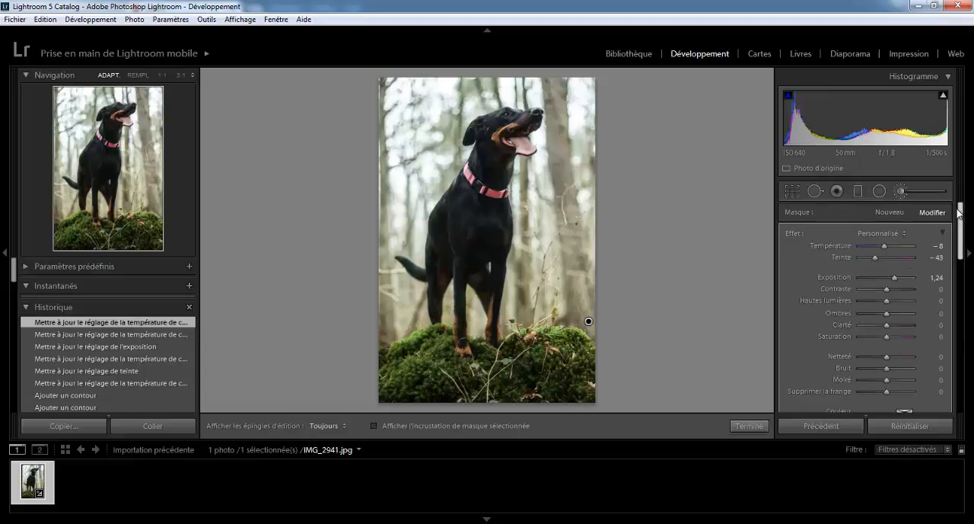
click(901, 190)
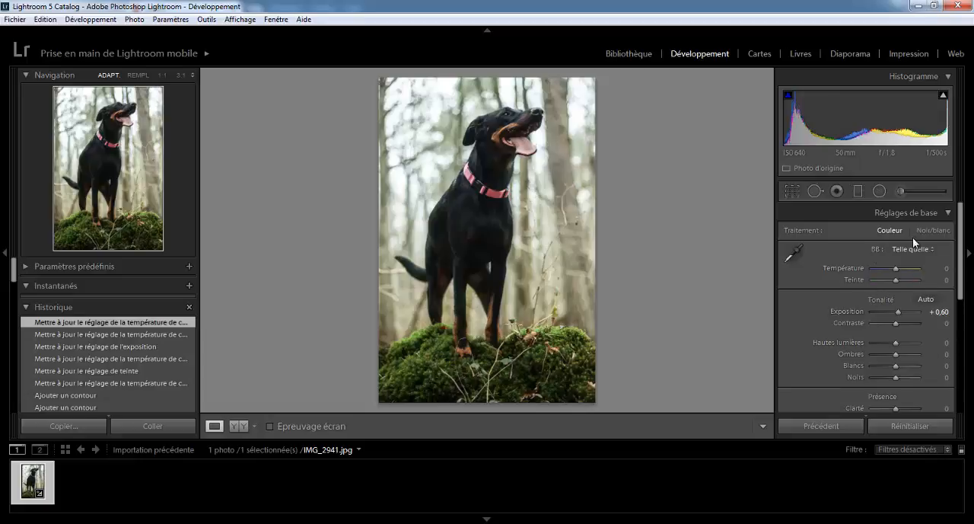
- Paint a new brush adjustment over the mossy mound with brush A at size 6.8 and set its exposure to 2.44
click(902, 191)
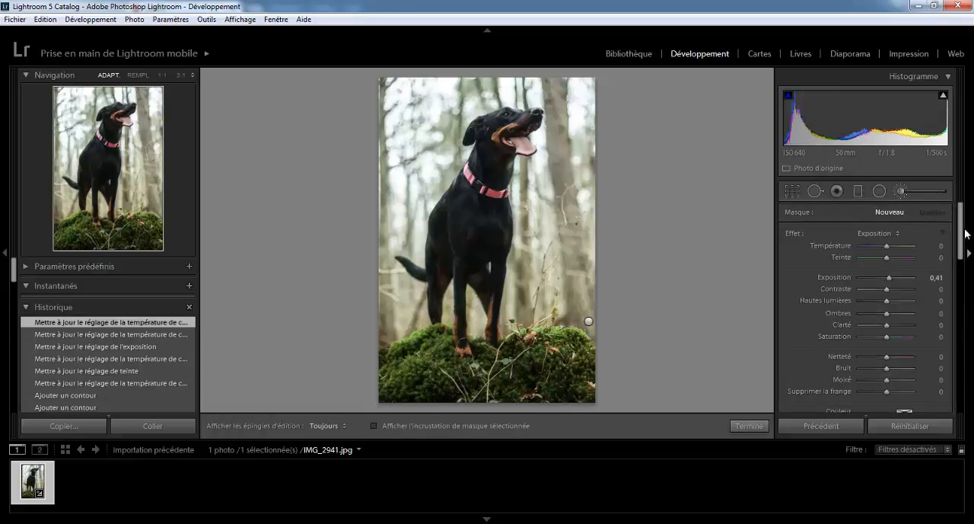
drag(962, 233, 963, 252)
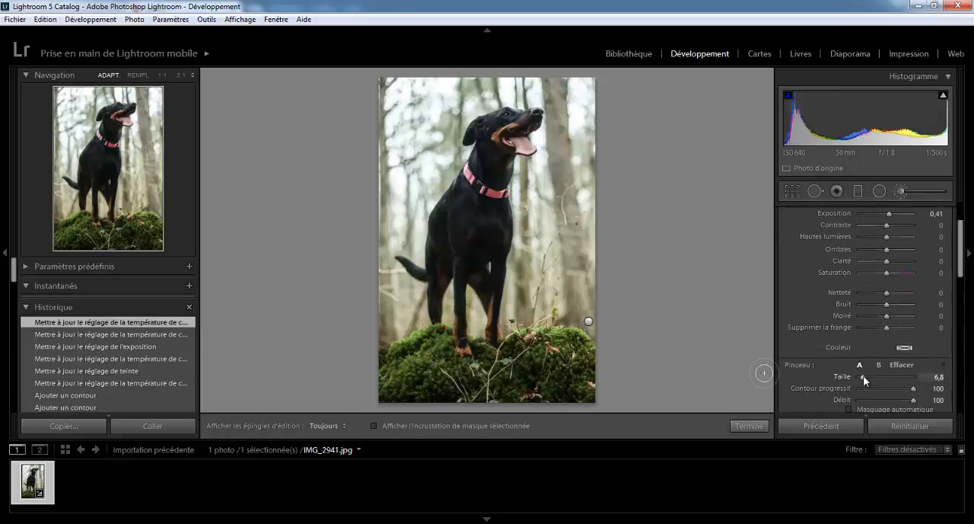
key(h)
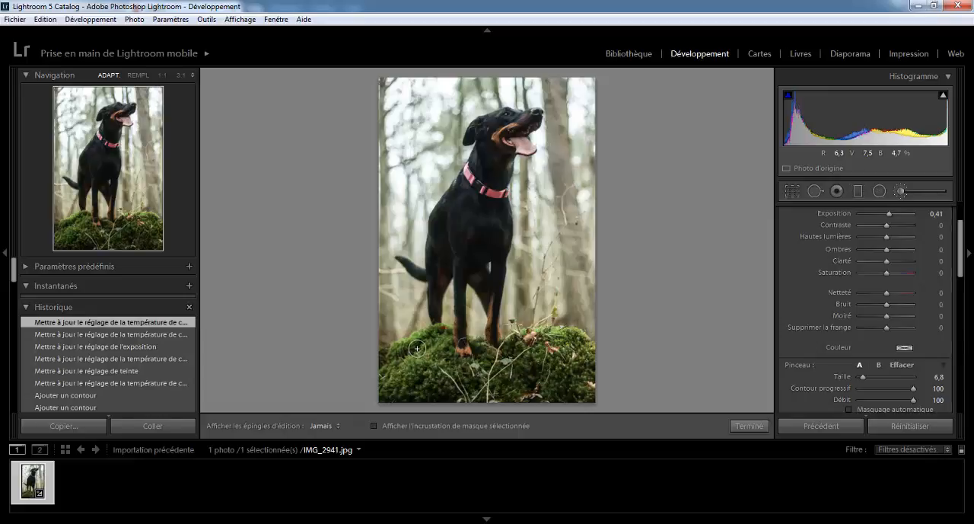
key(h)
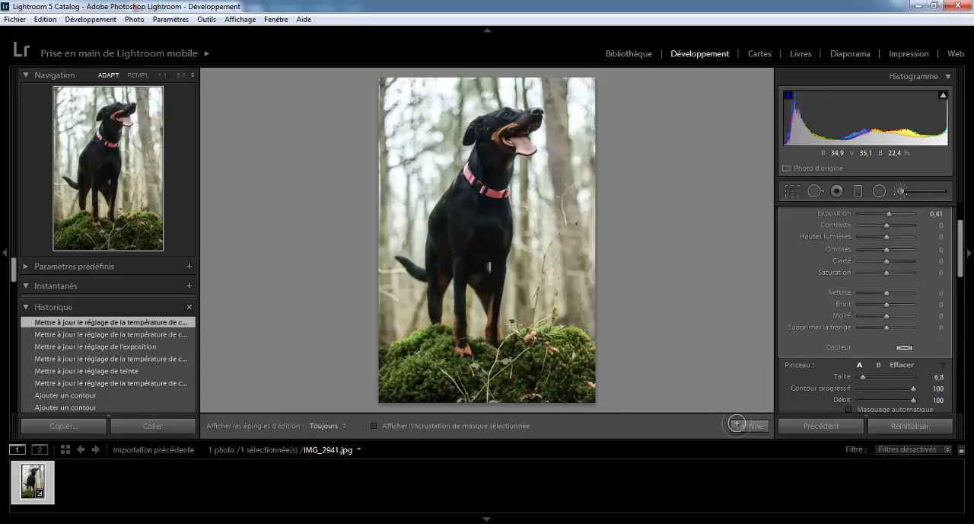
drag(961, 236, 960, 227)
drag(887, 247, 900, 249)
key(h)
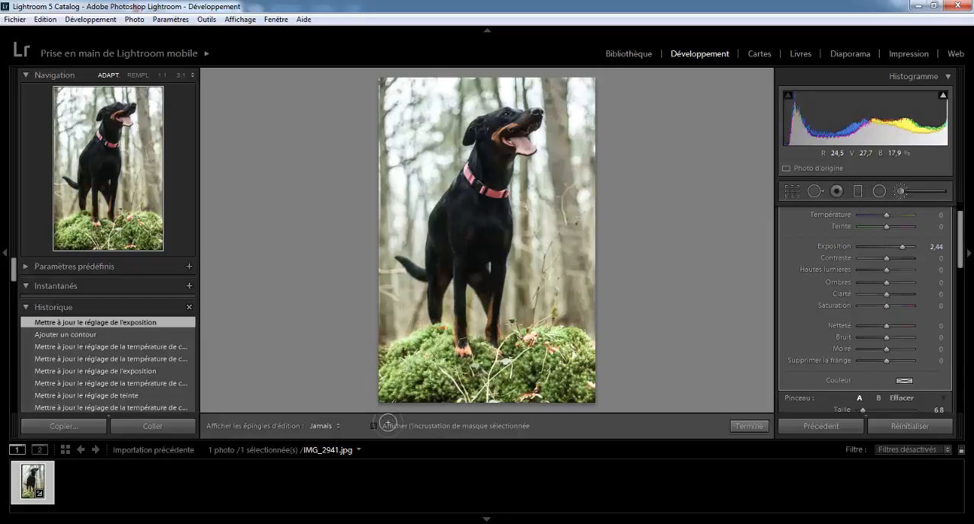
drag(459, 398, 573, 372)
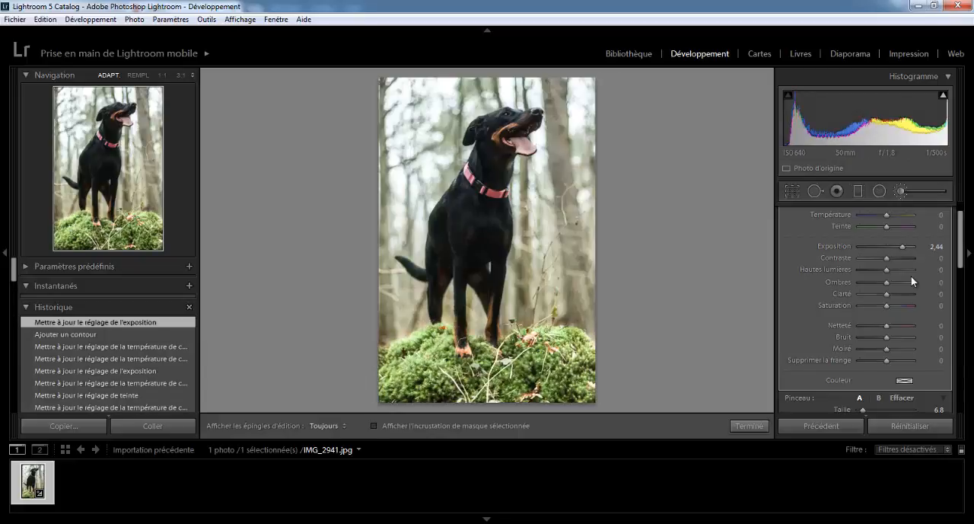
- Set the moss adjustment to exposure 0.97, clarity 3, contrast -8 and tint 36, and close the adjustment brush
drag(898, 250, 890, 250)
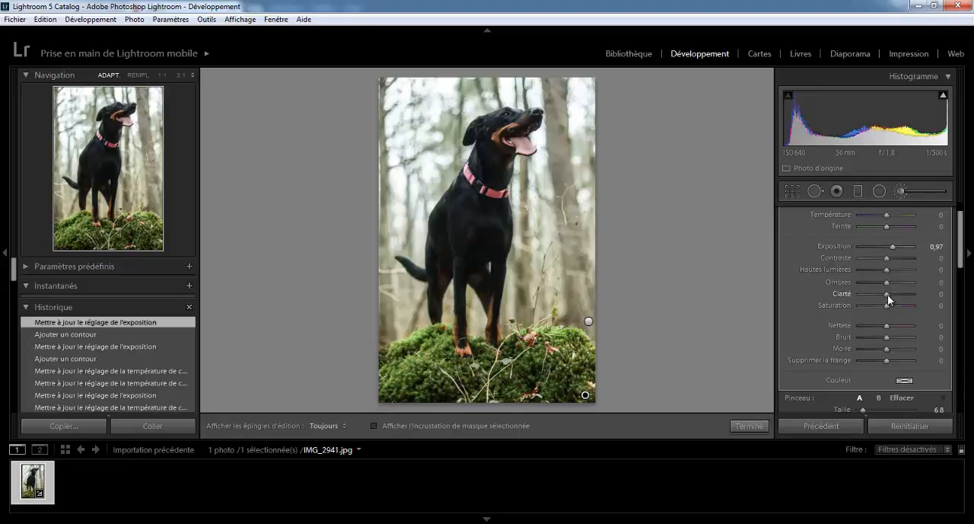
mouse_move(905, 294)
mouse_down()
mouse_move(847, 300)
mouse_move(887, 297)
mouse_up()
drag(887, 259, 894, 229)
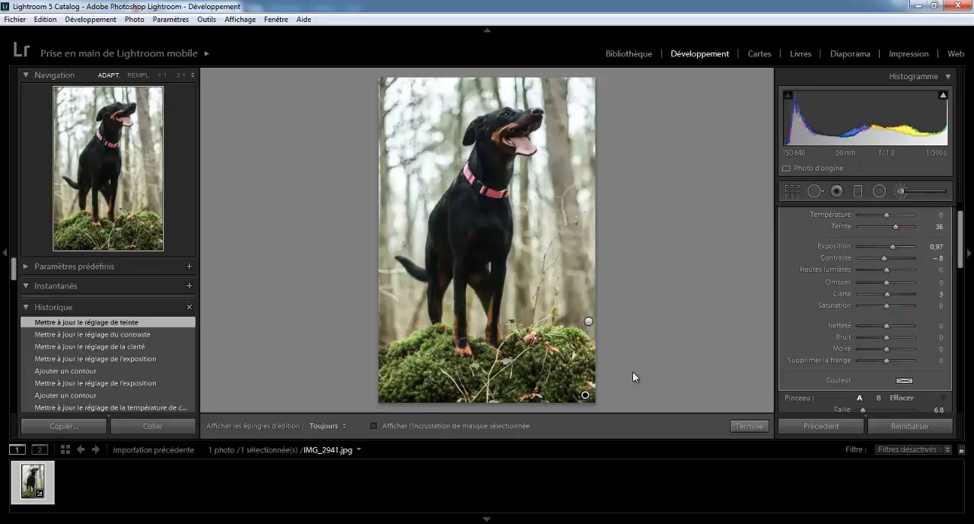
click(900, 190)
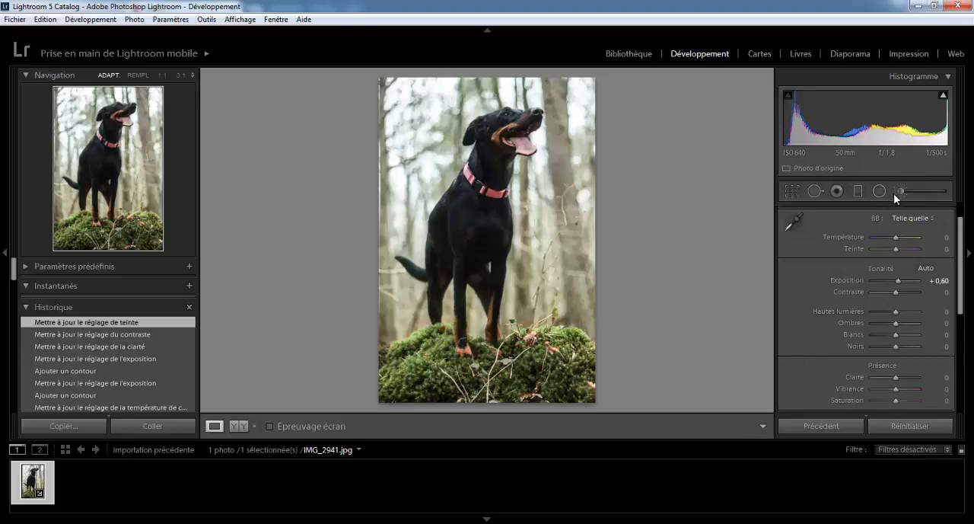
- Paint a new brush adjustment with exposure 0.41 over the upper-left background beside the dog's head
click(899, 191)
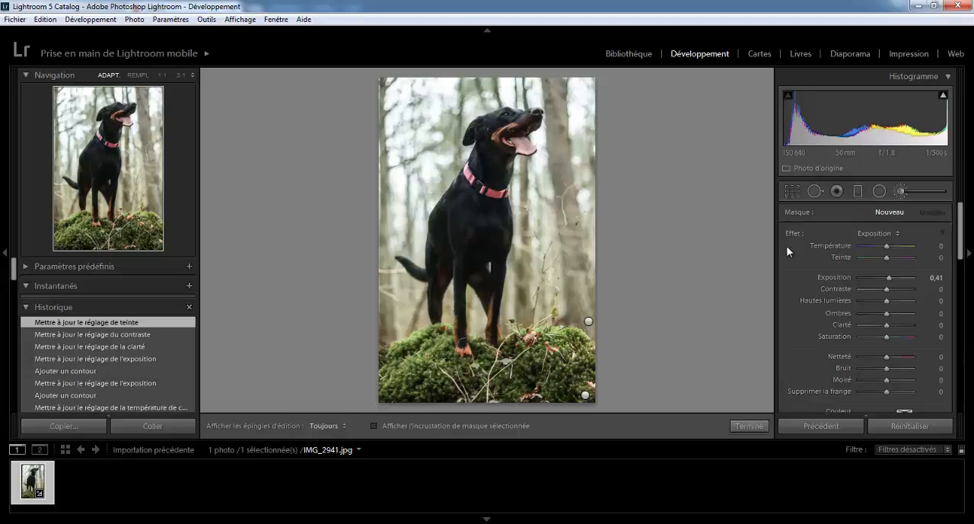
scroll(961, 229, down, 2)
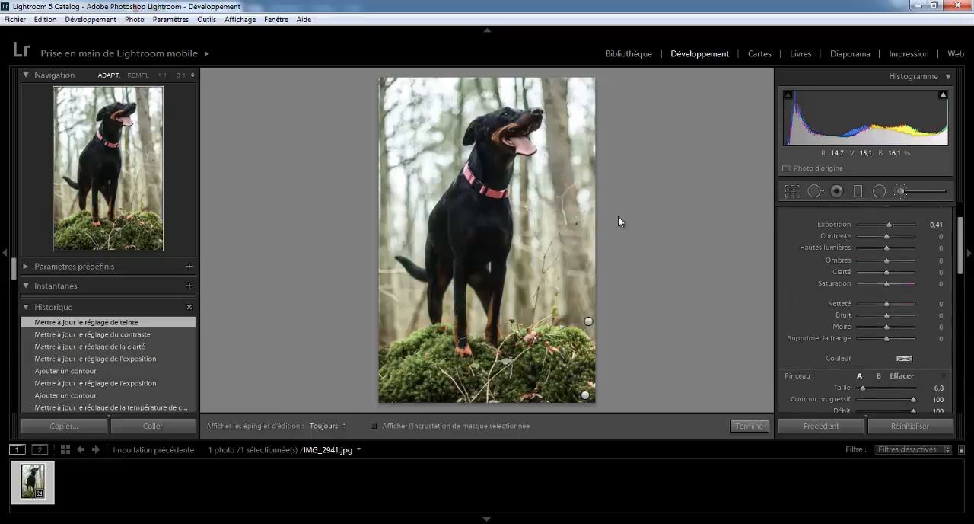
scroll(960, 242, up, 2)
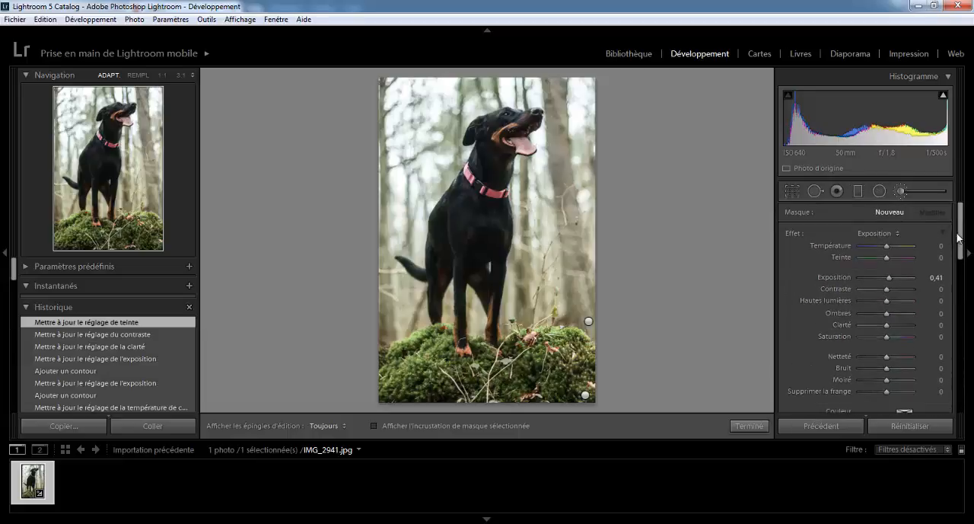
scroll(958, 237, down, 2)
scroll(957, 237, up, 2)
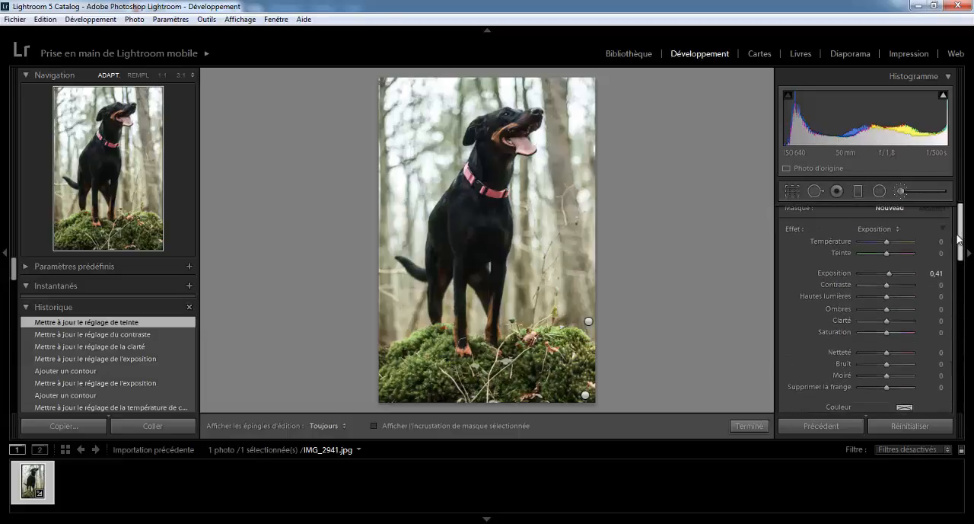
key(h)
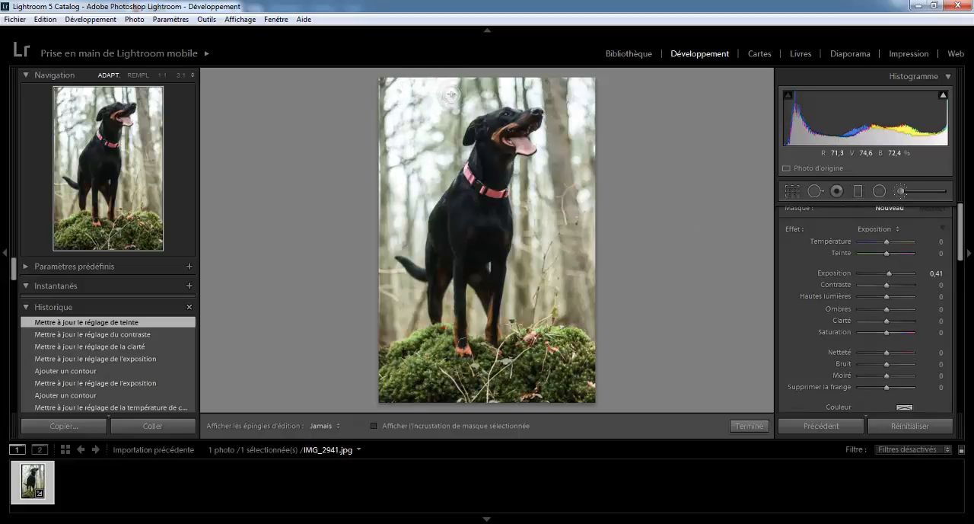
drag(451, 94, 438, 114)
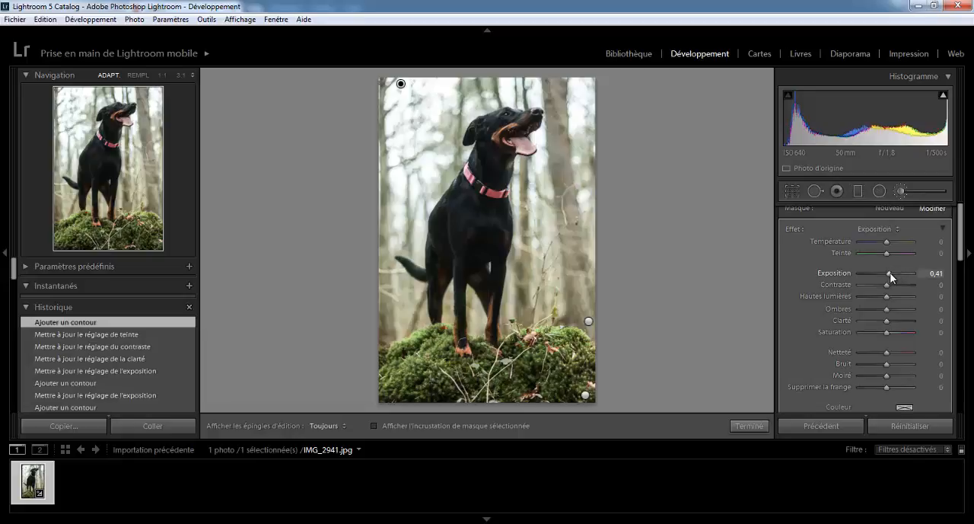
- Set the upper background adjustment's highlights to -47 and its exposure to 1.06
mouse_move(890, 272)
mouse_down()
mouse_move(902, 296)
mouse_move(874, 299)
mouse_up()
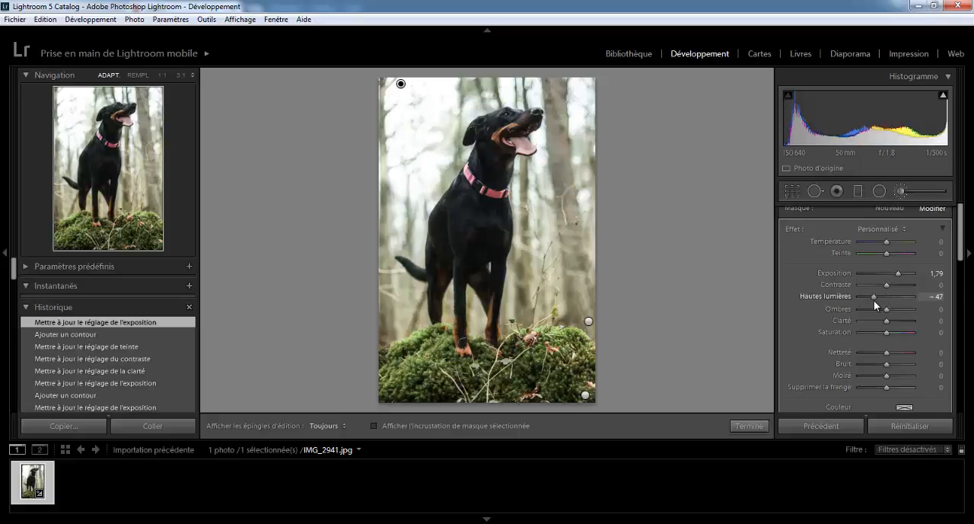
drag(873, 300, 874, 299)
drag(898, 273, 892, 276)
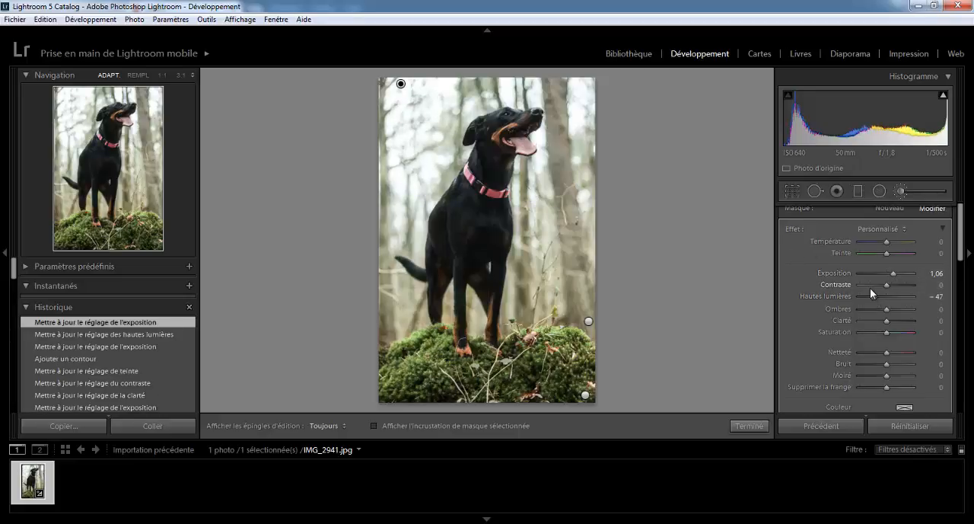
- Erase the upper background adjustment along the photo's left edge with an eraser of size 4.6, and return to the basic settings
scroll(963, 260, down, 3)
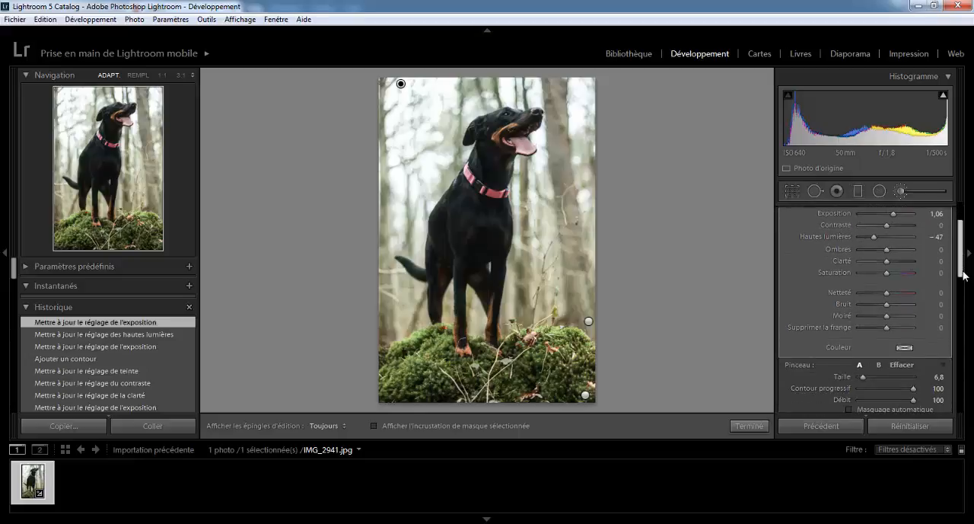
click(899, 364)
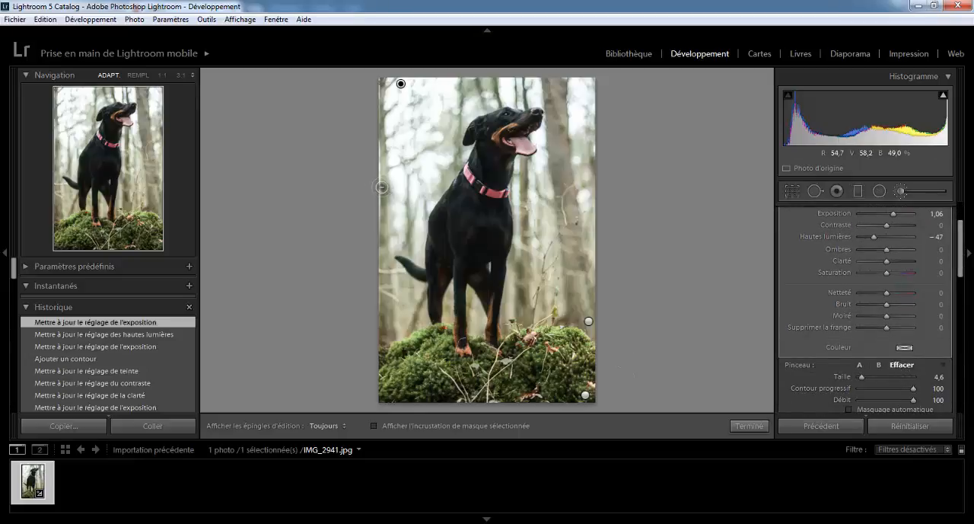
key(h)
mouse_move(383, 189)
mouse_down()
mouse_move(381, 167)
mouse_move(382, 261)
mouse_up()
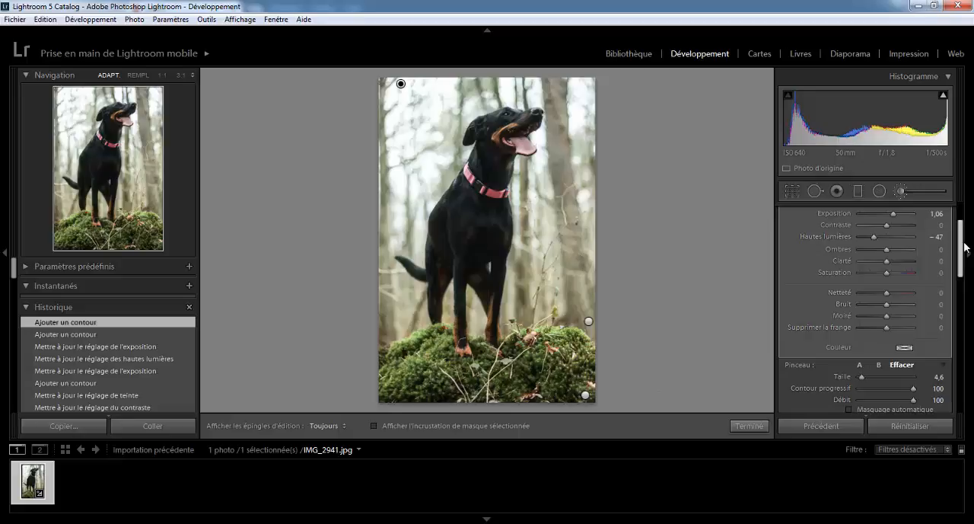
mouse_move(960, 242)
mouse_down()
mouse_move(958, 266)
mouse_move(957, 211)
mouse_up()
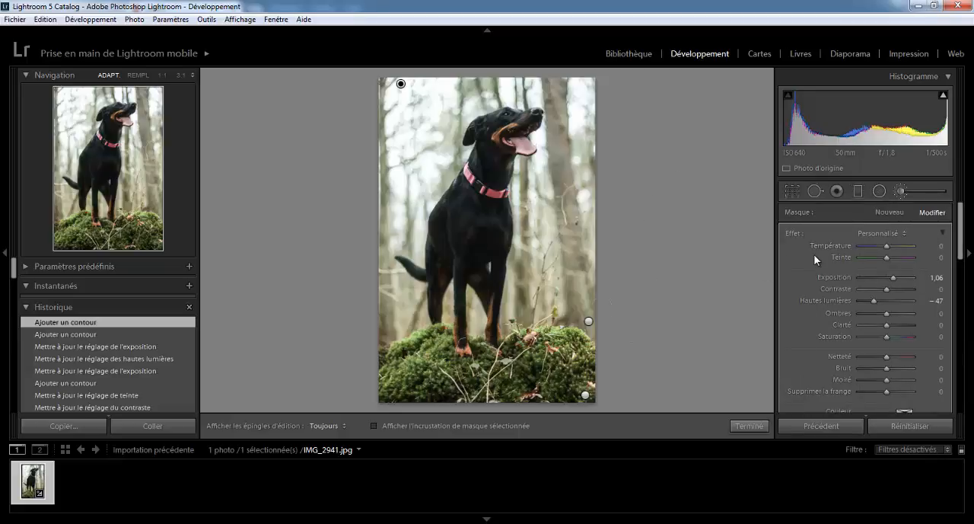
click(881, 191)
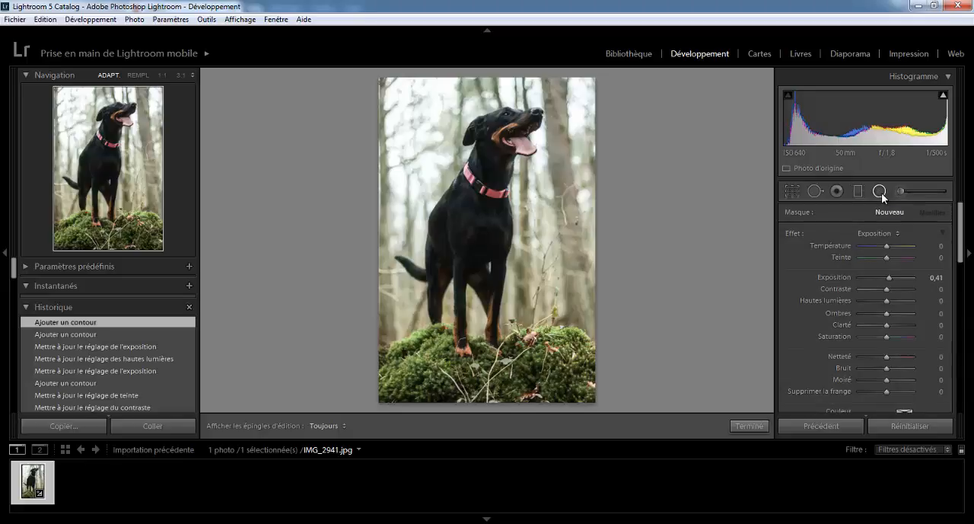
click(880, 191)
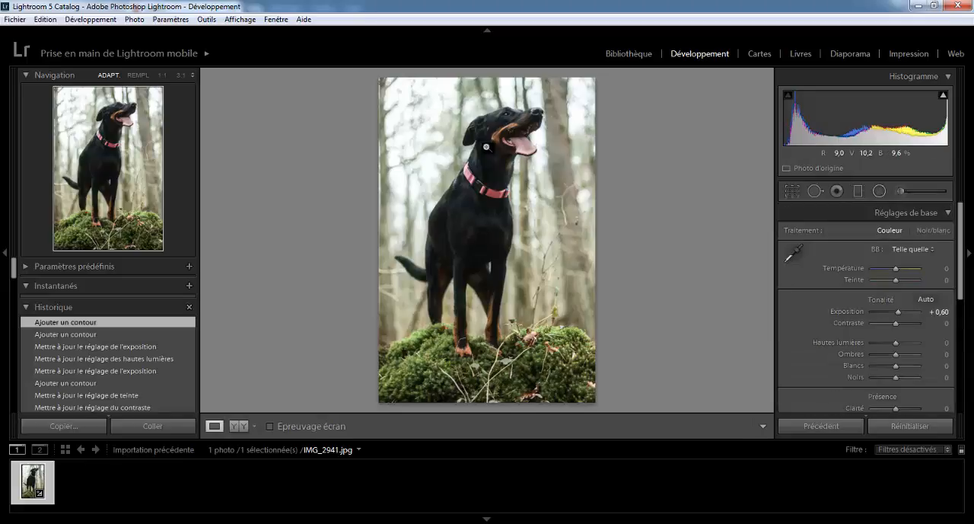
- Add a radial filter with exposure 0.41 as a tall ellipse enclosing the dog from above its head down to its paws
click(879, 191)
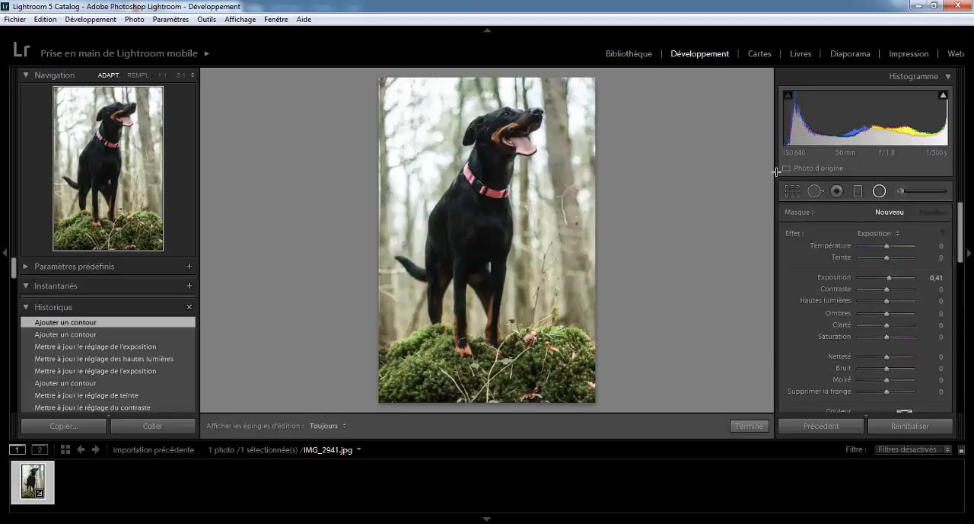
drag(433, 145, 518, 239)
drag(409, 125, 471, 203)
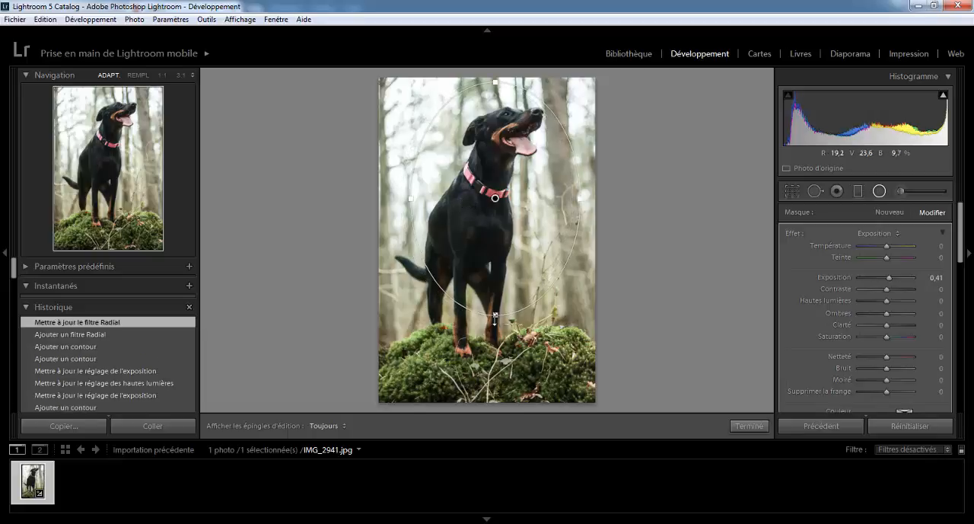
drag(493, 315, 487, 358)
drag(484, 255, 485, 254)
drag(484, 364, 485, 360)
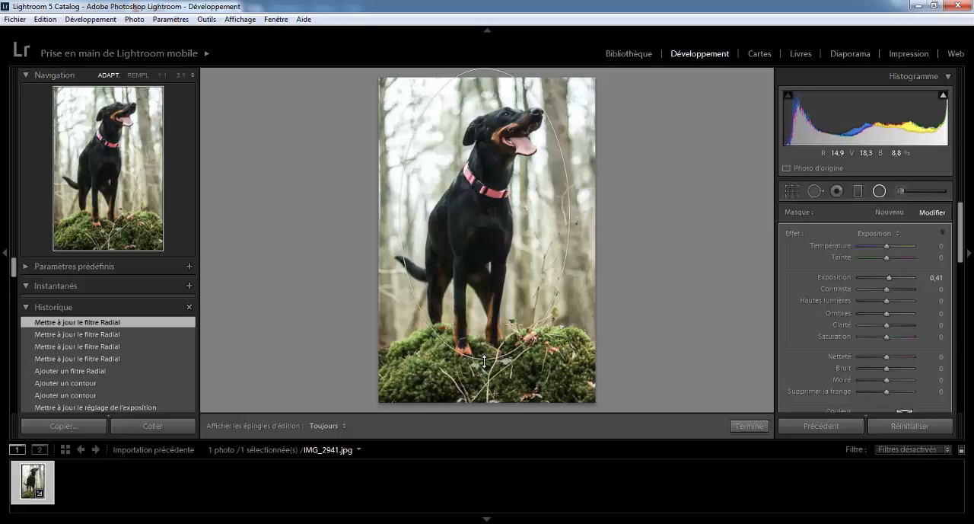
drag(492, 307, 498, 313)
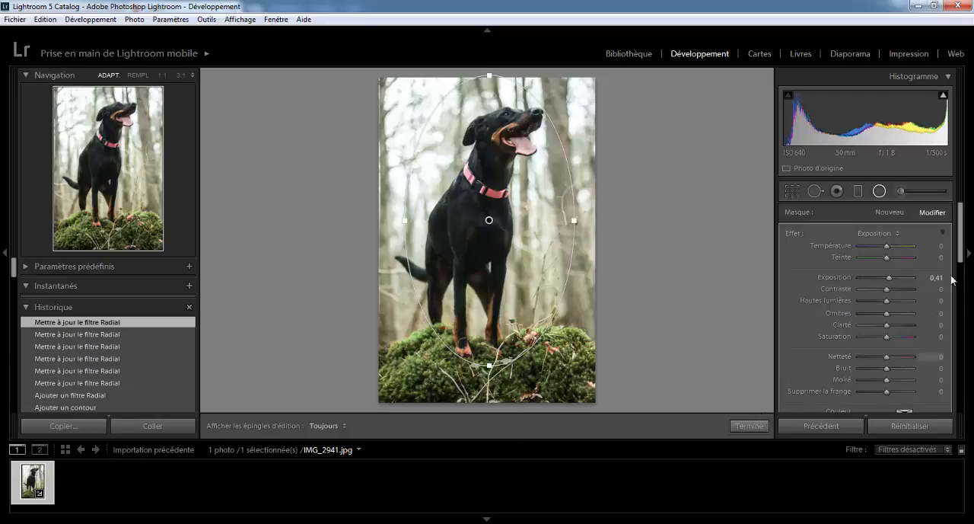
- Turn off mask inversion for the radial filter, set its exposure to 0.14, and finish the filter
drag(960, 261, 962, 286)
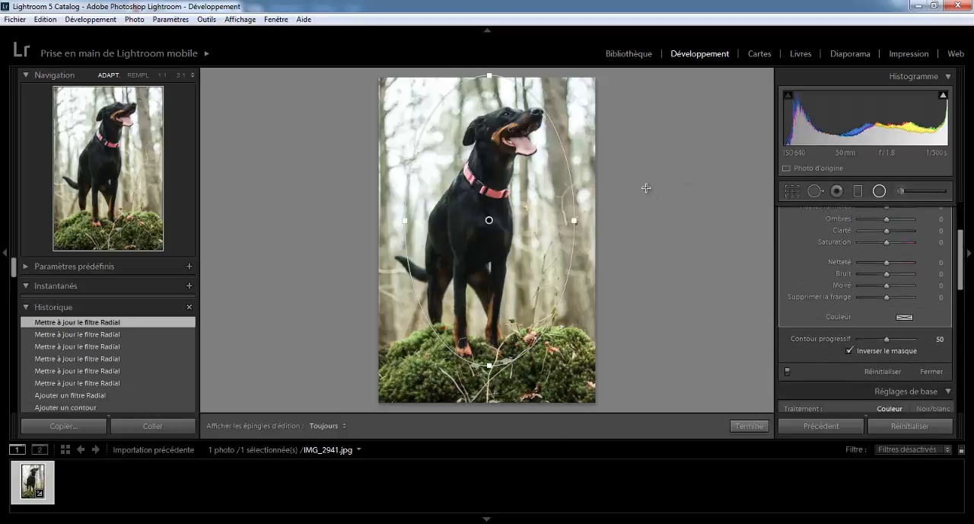
click(849, 350)
drag(957, 283, 956, 265)
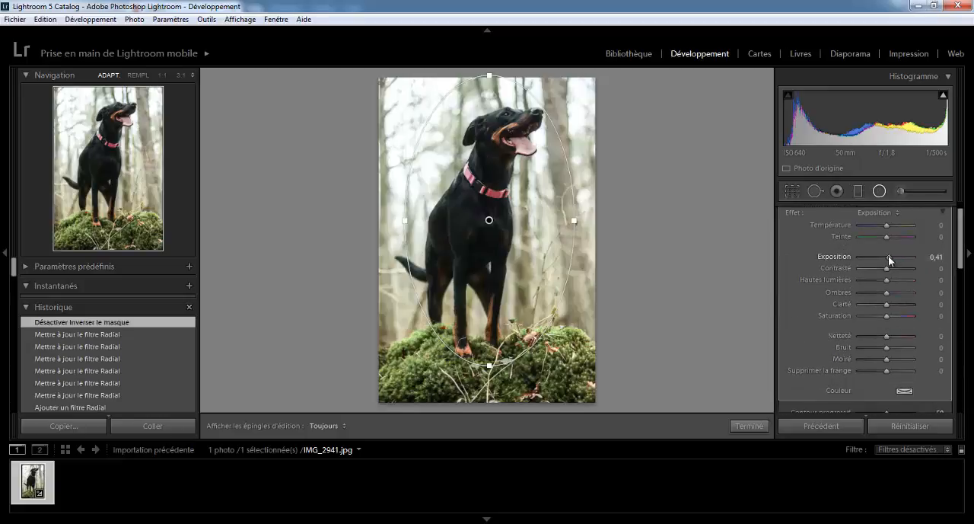
drag(888, 256, 887, 258)
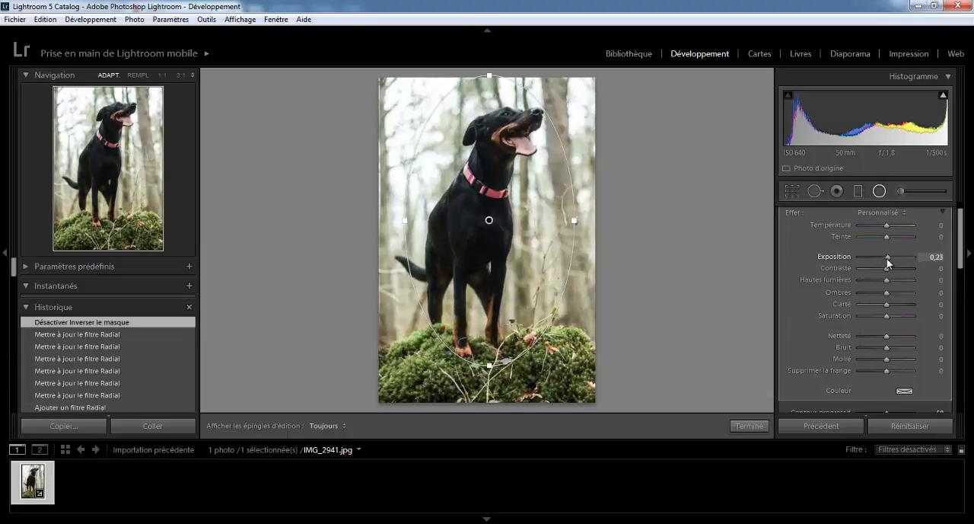
drag(886, 258, 886, 258)
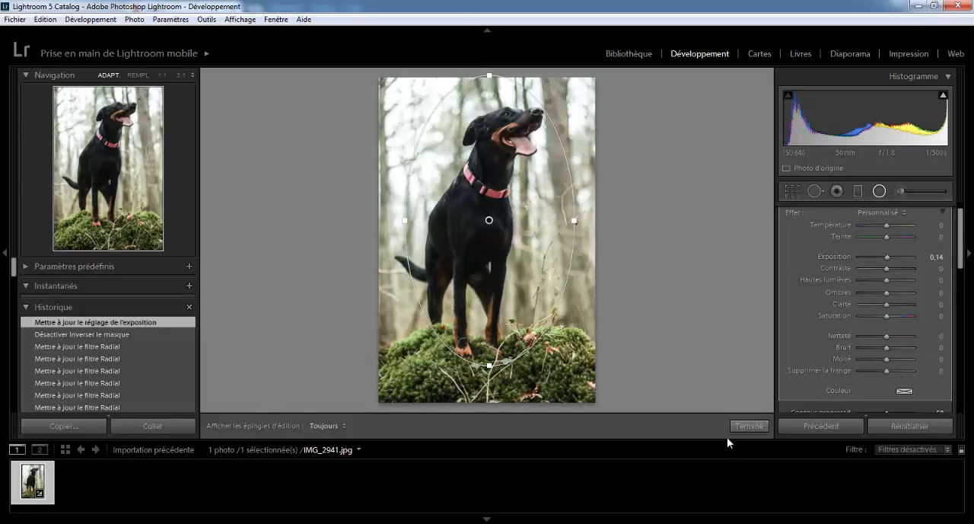
click(745, 431)
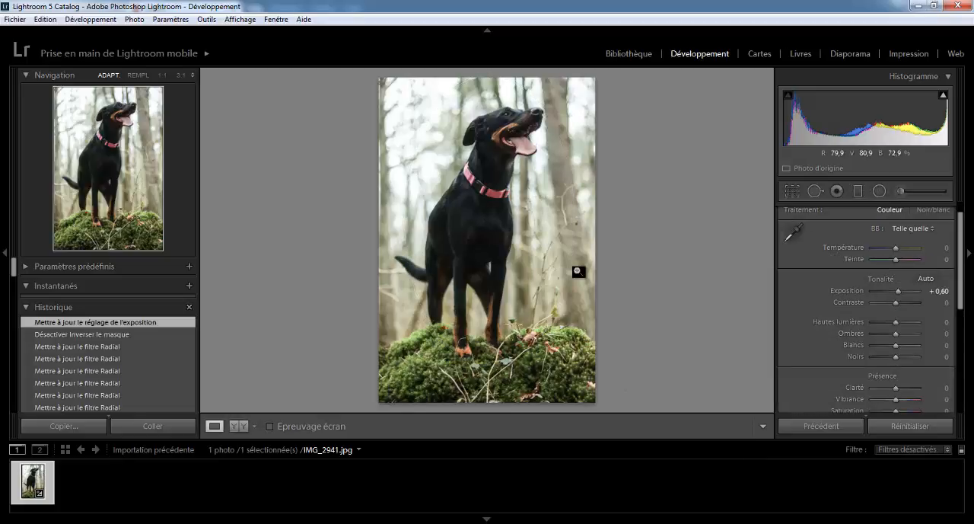
- Compare the photo before and after editing side by side, and return to the single-photo view
click(236, 425)
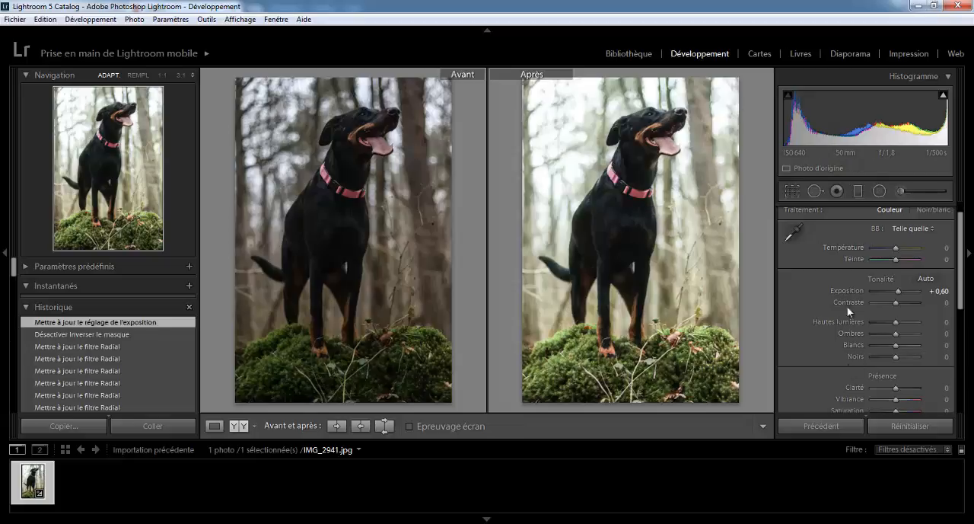
drag(965, 273, 965, 288)
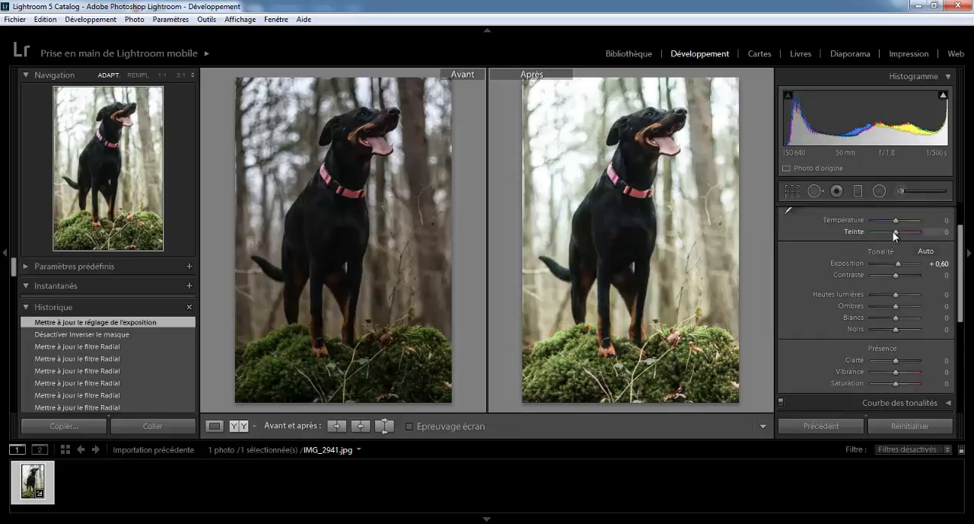
click(902, 194)
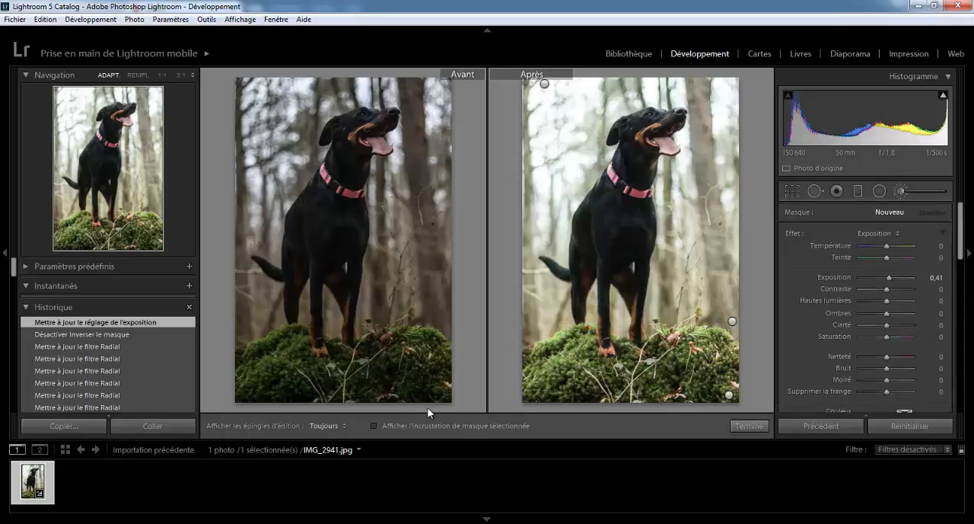
click(901, 190)
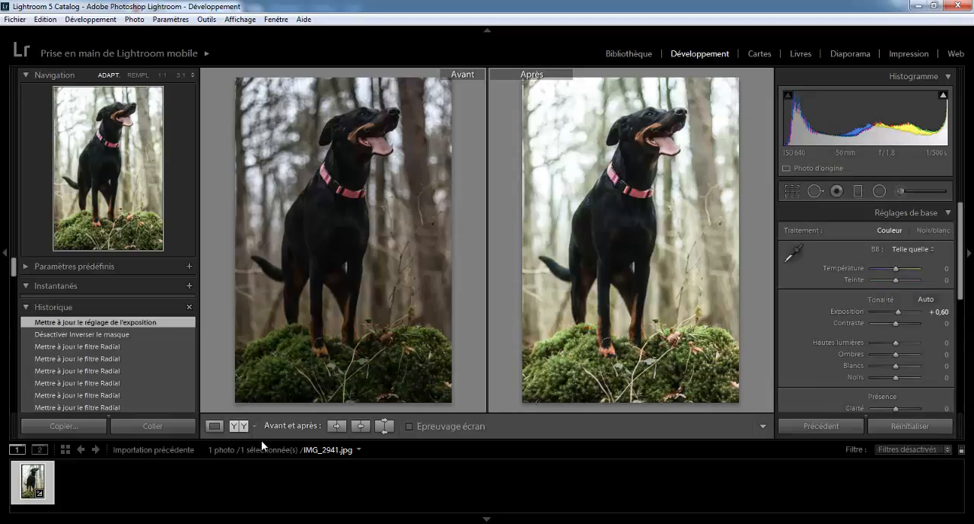
click(215, 426)
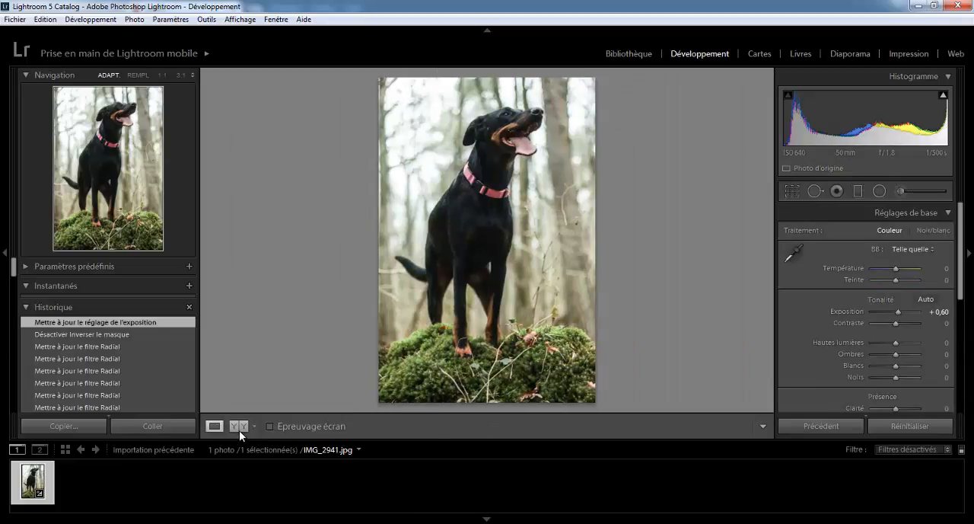
- Paint a new brush adjustment with exposure 0.41 and brush size 6.8 over the dog's torso
click(901, 192)
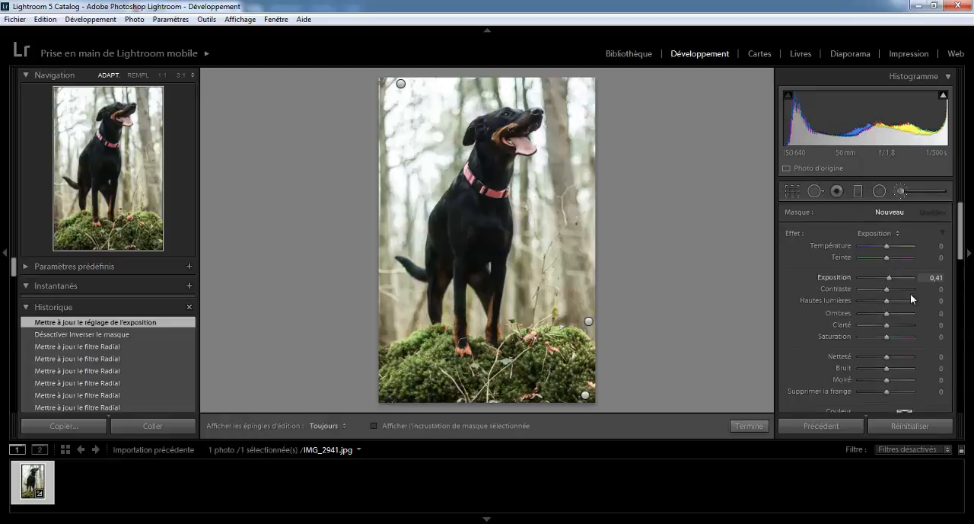
drag(964, 251, 965, 274)
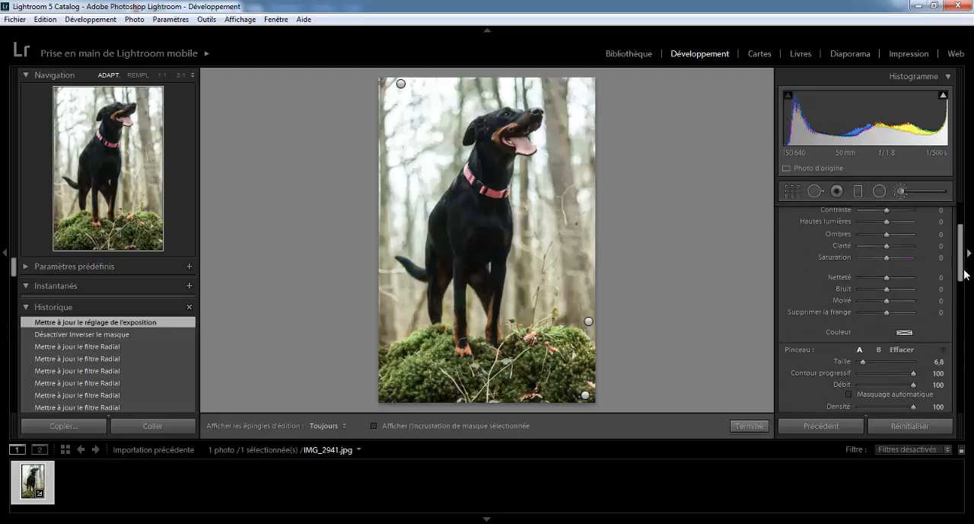
key(h)
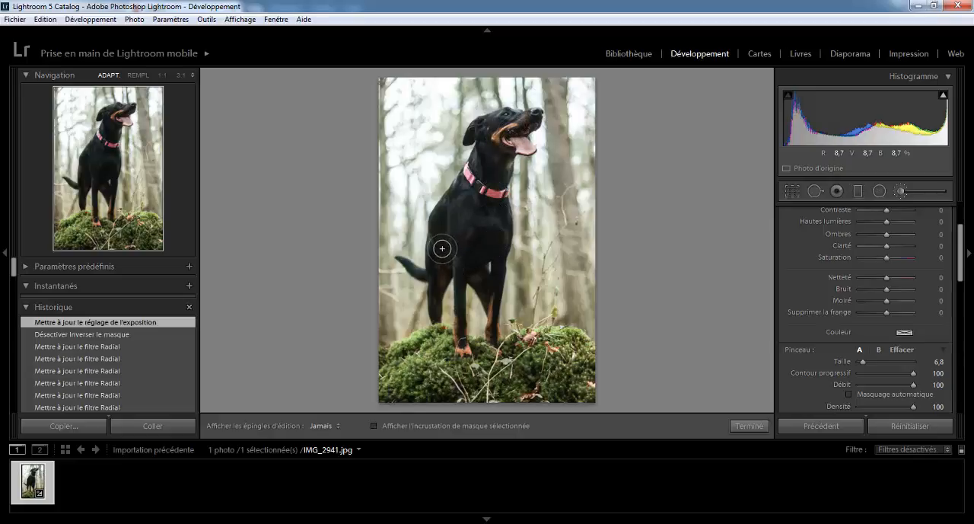
mouse_move(442, 248)
mouse_down()
mouse_move(444, 220)
mouse_move(470, 221)
mouse_up()
key(h)
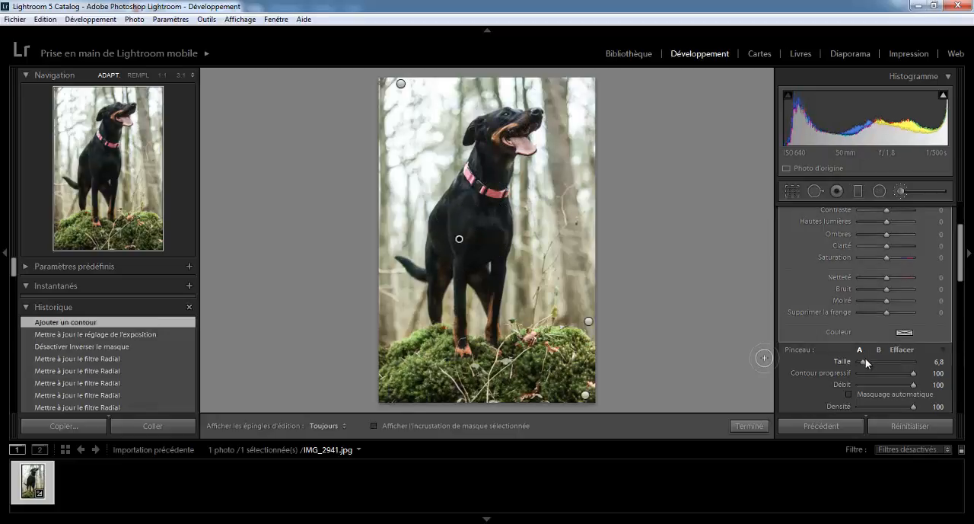
- Extend the dog's brush adjustment over its neck, chest, legs and tail with the brush size reduced to 2.3
drag(866, 362, 862, 361)
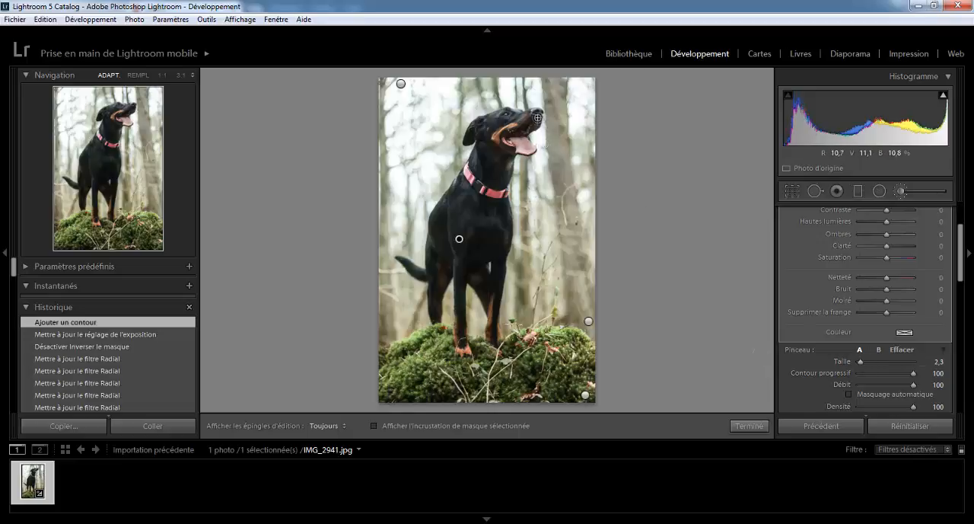
key(h)
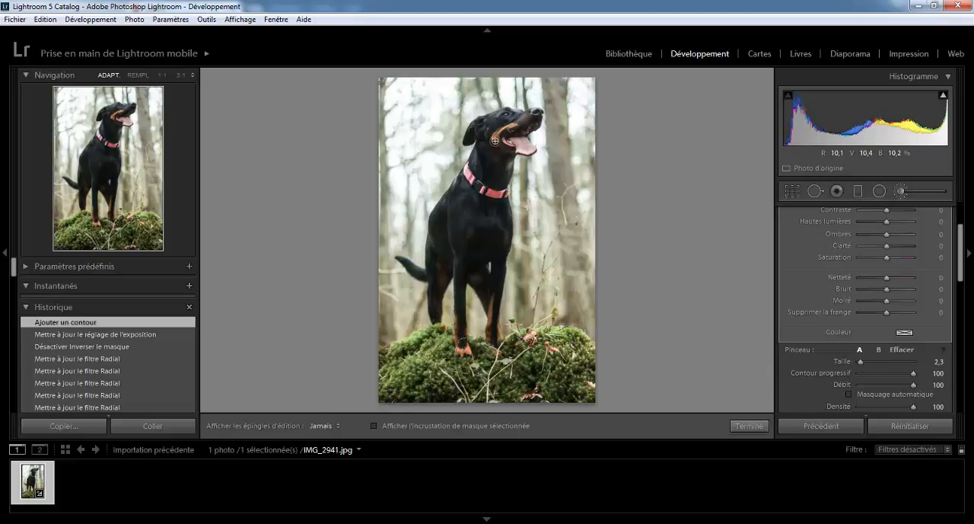
drag(478, 169, 502, 287)
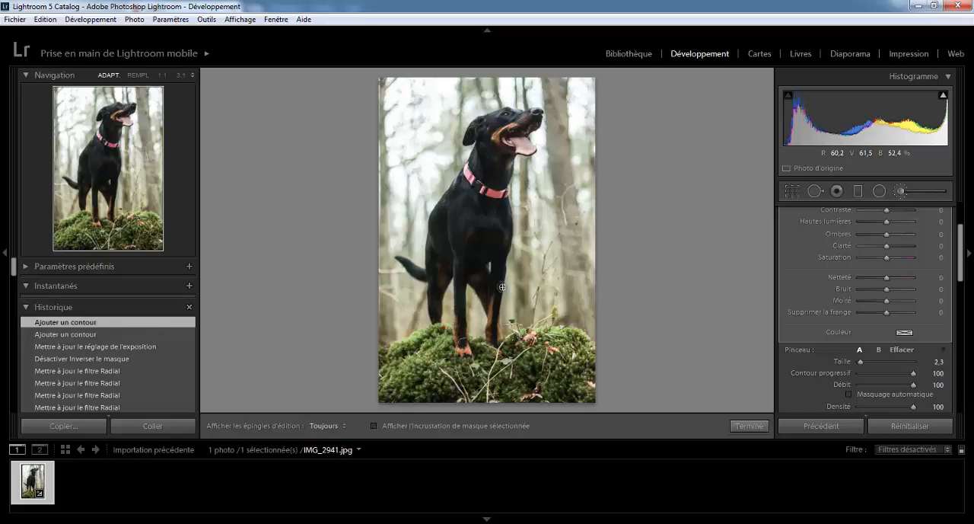
key(h)
drag(495, 344, 484, 303)
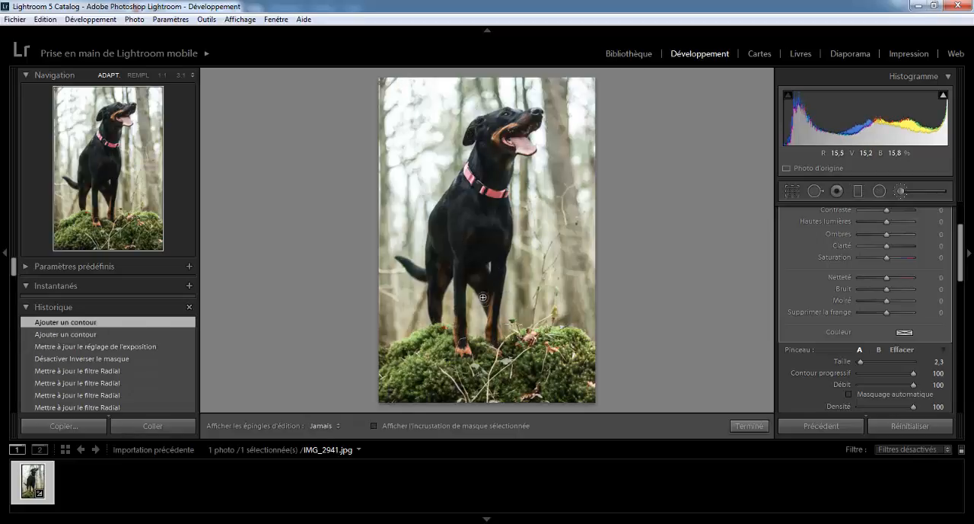
mouse_move(461, 266)
mouse_down()
mouse_move(463, 341)
mouse_move(459, 239)
mouse_move(436, 283)
mouse_move(407, 267)
mouse_up()
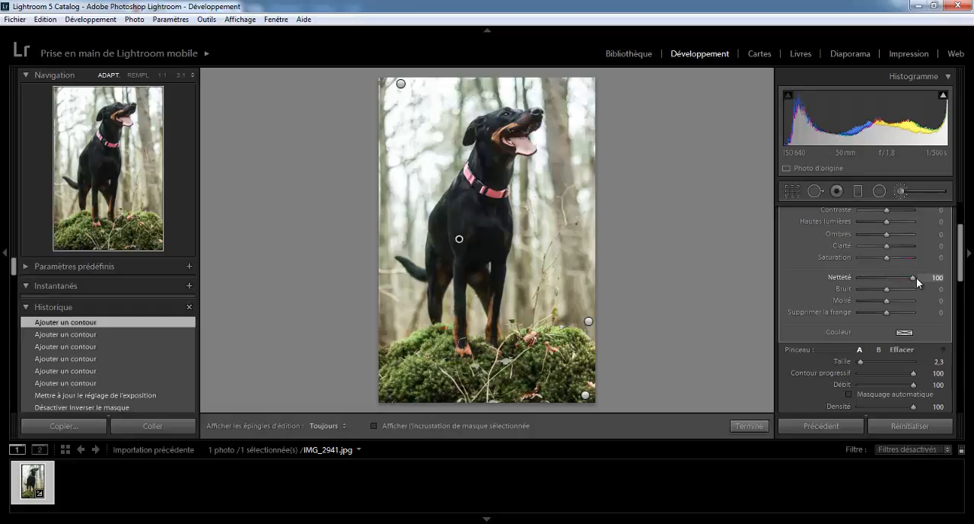
- Set the dog adjustment's sharpness to 100 and clarity to 15, and close the adjustment brush
click(916, 278)
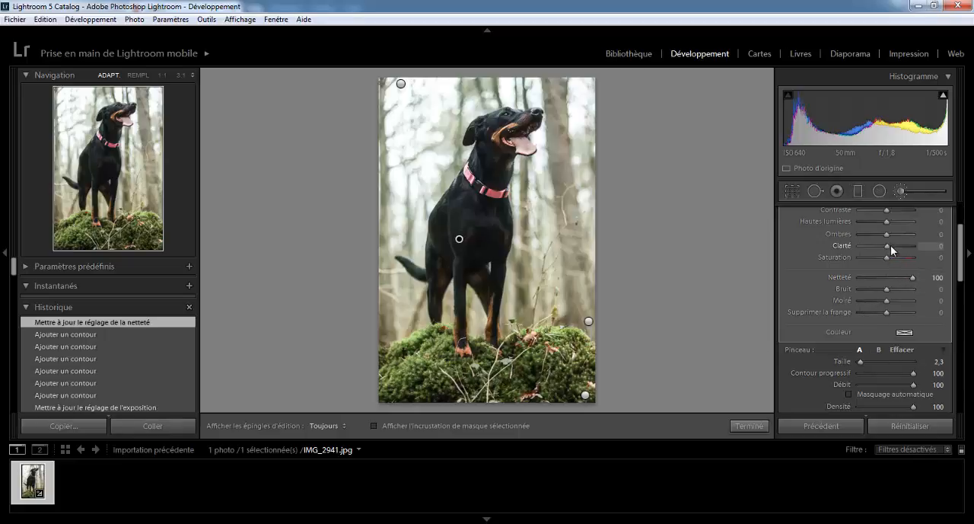
drag(891, 245, 892, 247)
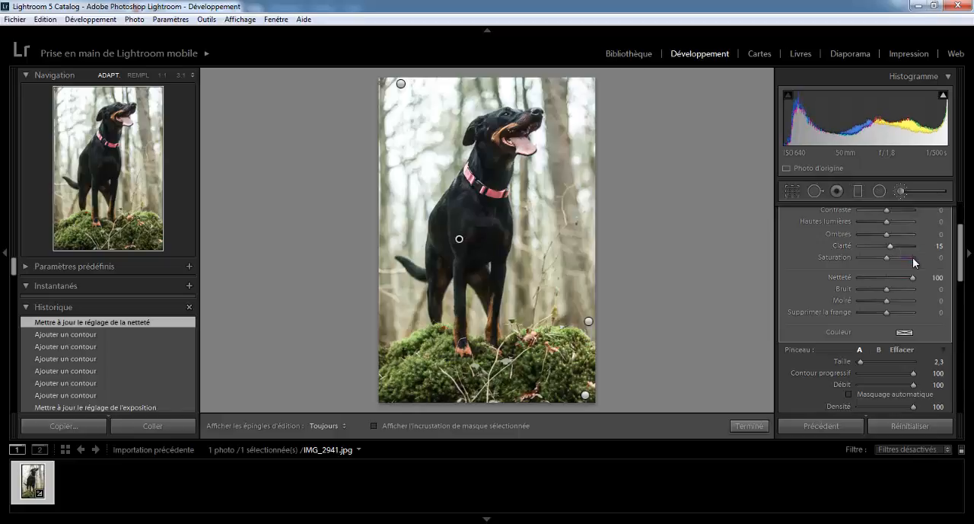
click(900, 190)
- Compare the before and after versions side by side, and inspect the dog's collar and head at 1:1 zoom
click(239, 426)
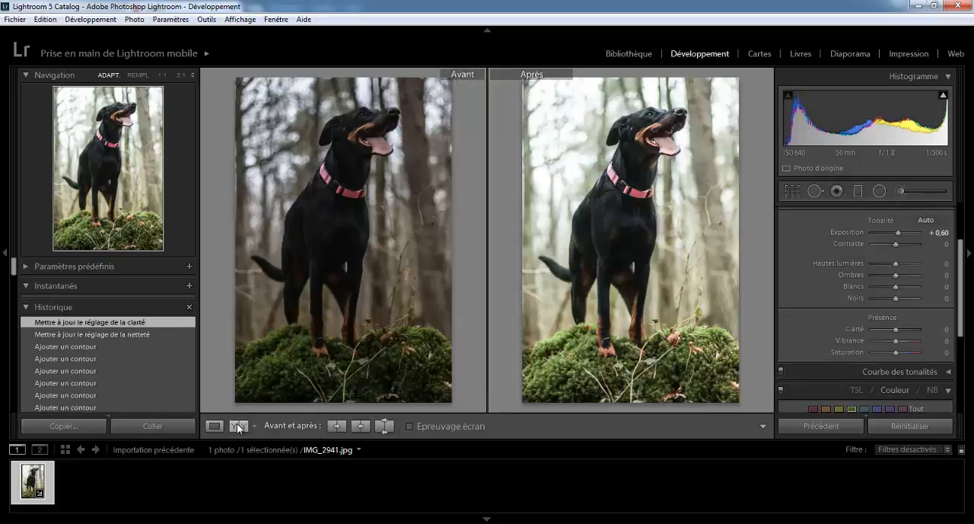
click(440, 211)
click(601, 190)
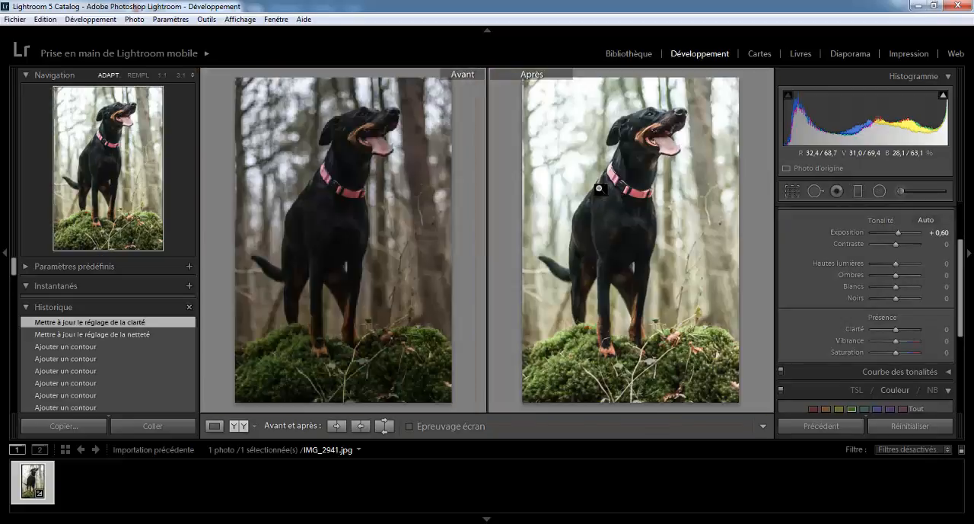
click(207, 427)
click(514, 183)
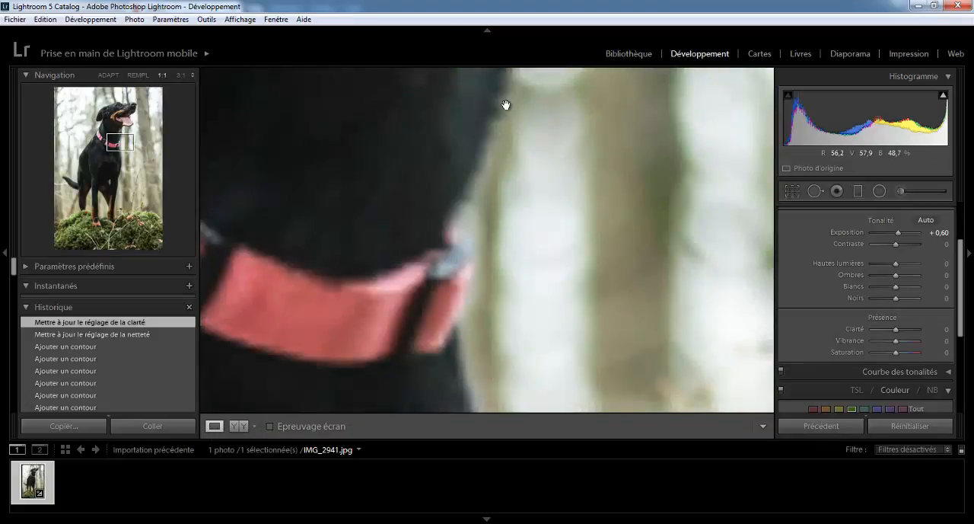
drag(507, 105, 551, 441)
drag(566, 252, 520, 503)
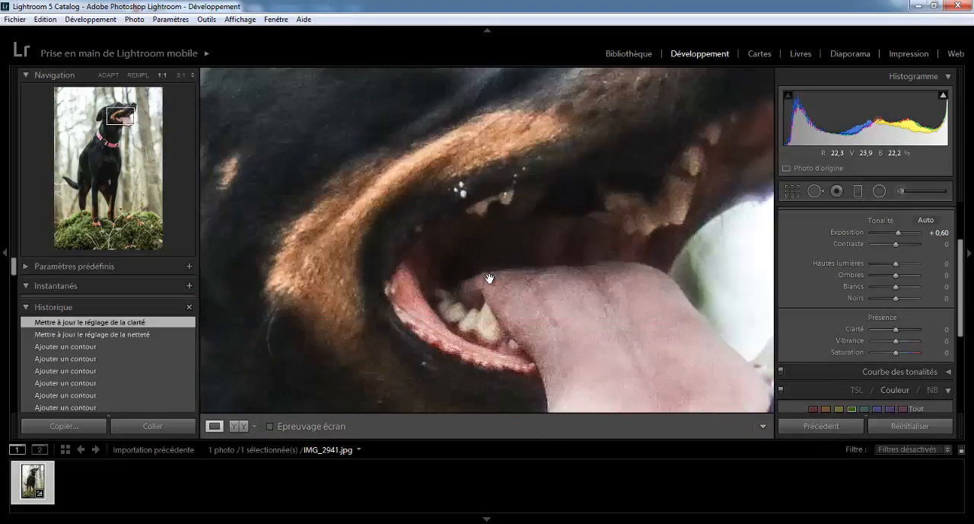
drag(478, 126, 525, 311)
click(525, 311)
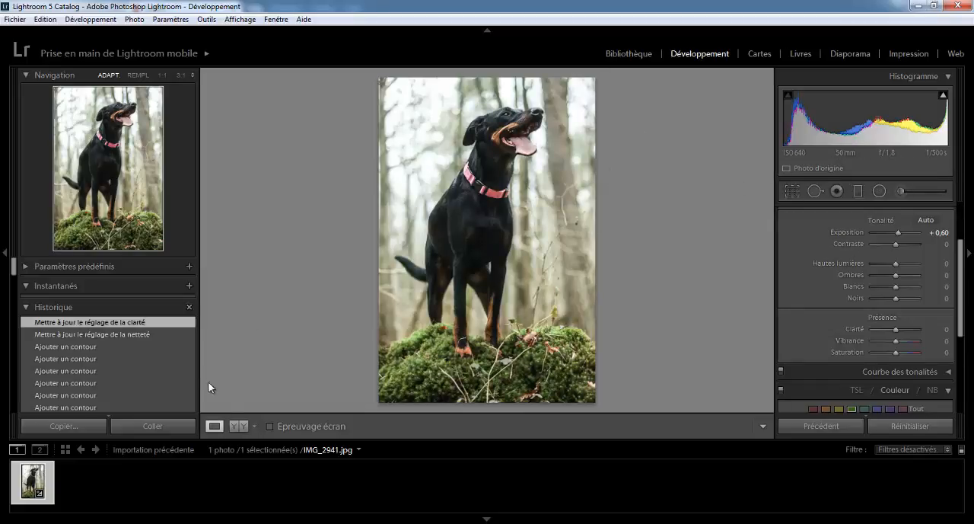
- Show the before and after versions side by side again, with the secondary display window closed
click(234, 428)
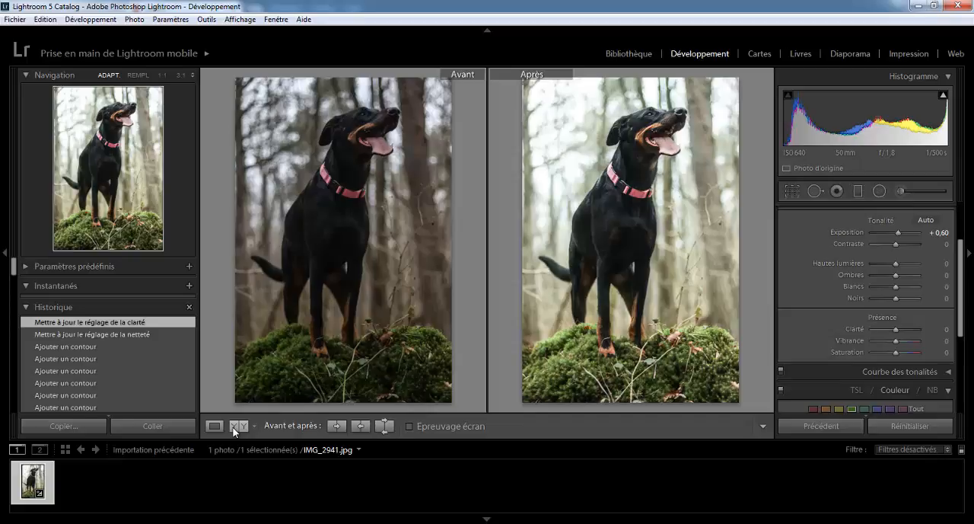
key(F11)
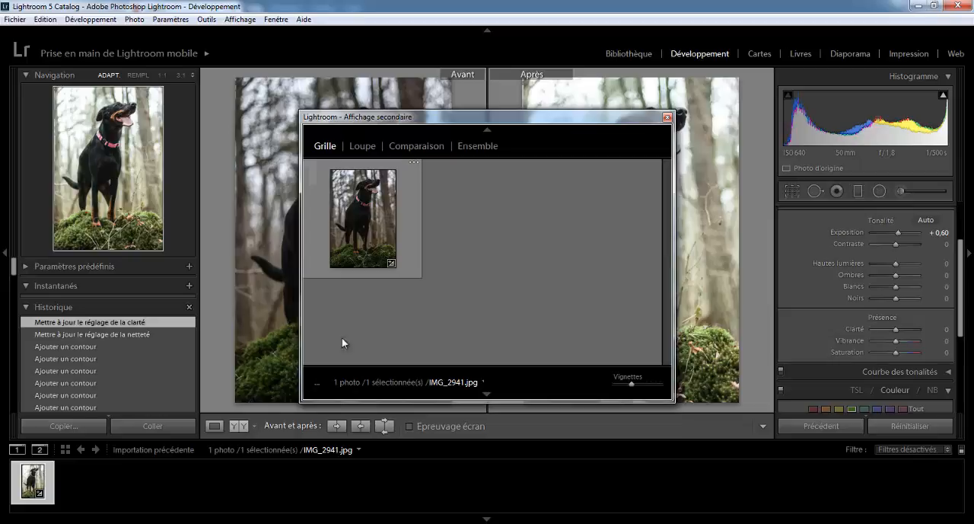
click(667, 117)
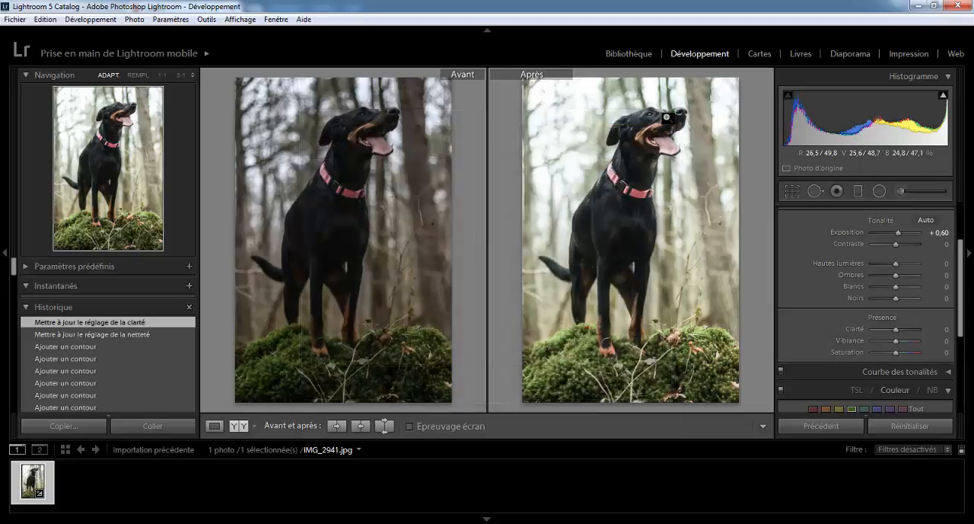